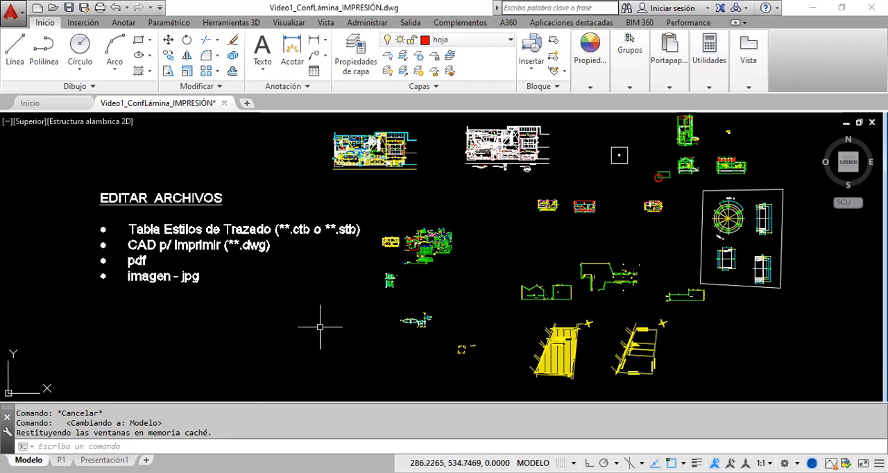
Step: Look over the P1 layout, then inspect the drawing's layer properties from model space
left_click(61, 460)
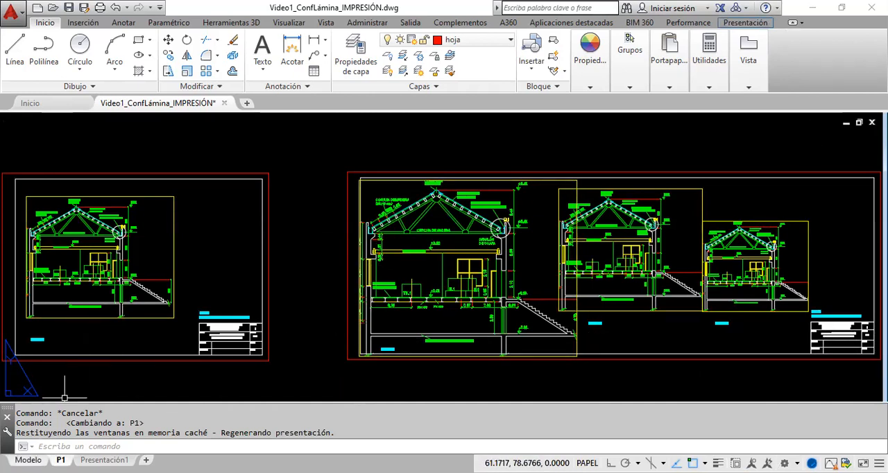
left_click(28, 460)
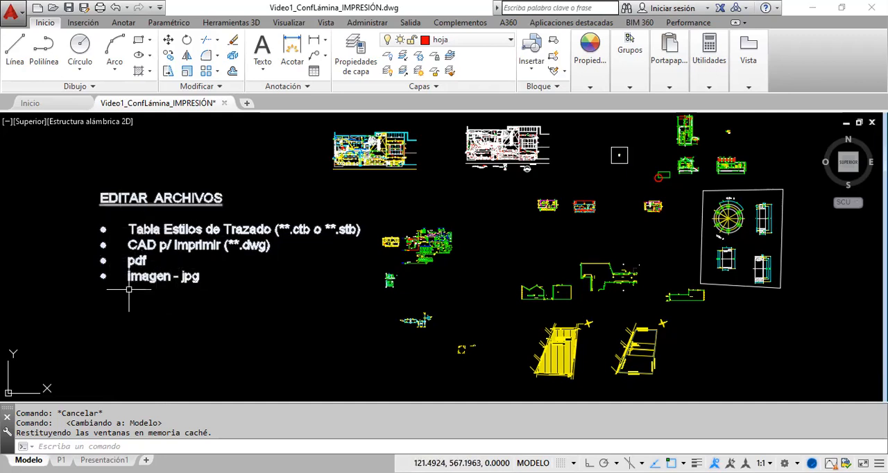
left_click(355, 54)
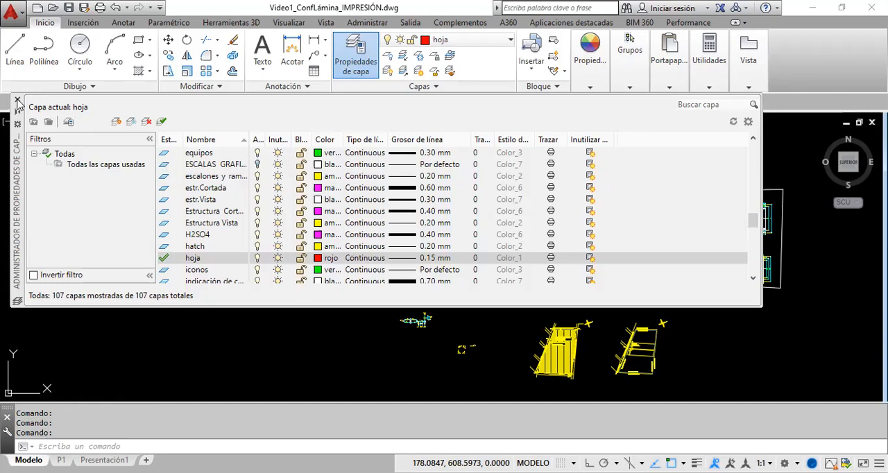
left_click(17, 99)
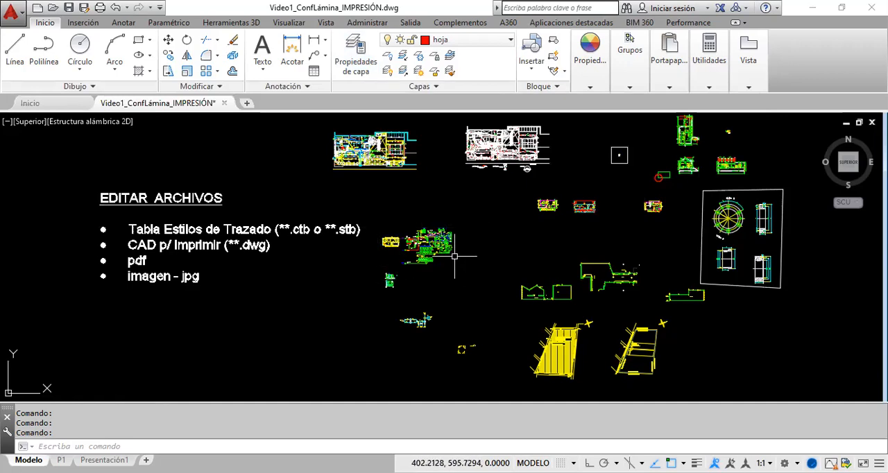
left_click(590, 89)
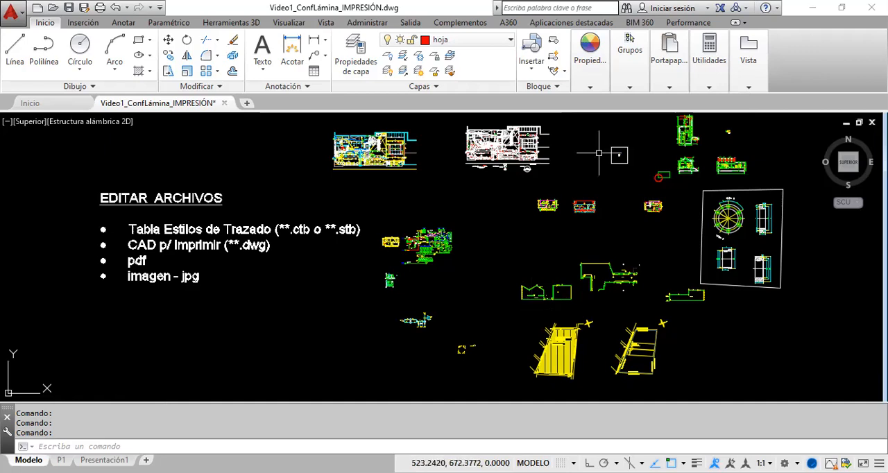
left_click(593, 92)
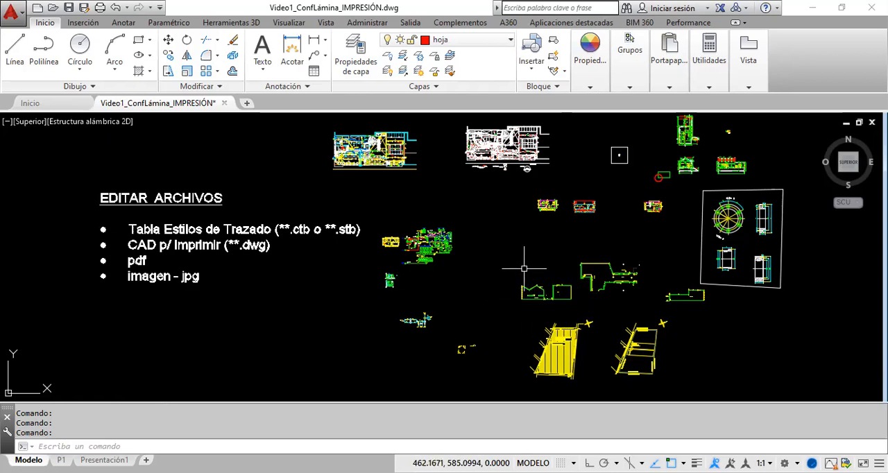
scroll(546, 306, "up", 6)
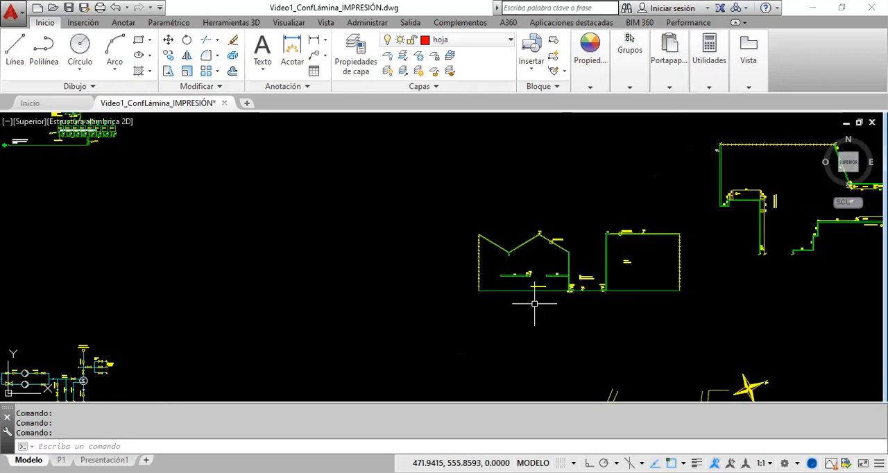
scroll(528, 246, "down", 8)
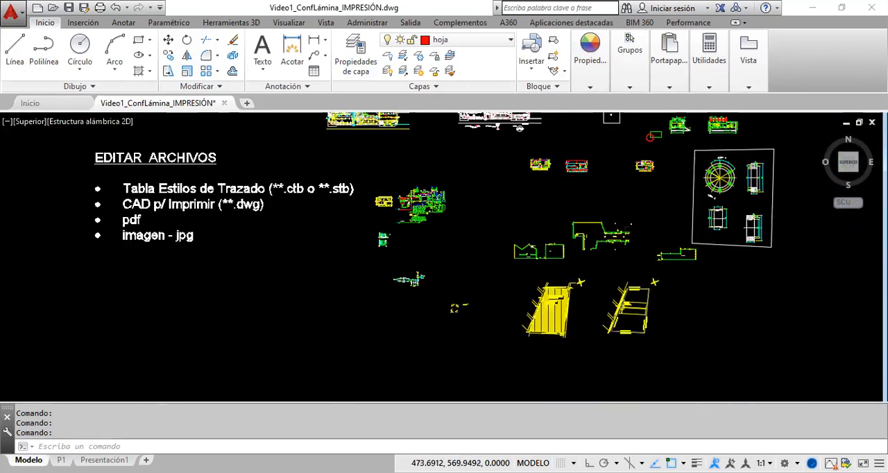
scroll(537, 248, "down", 2)
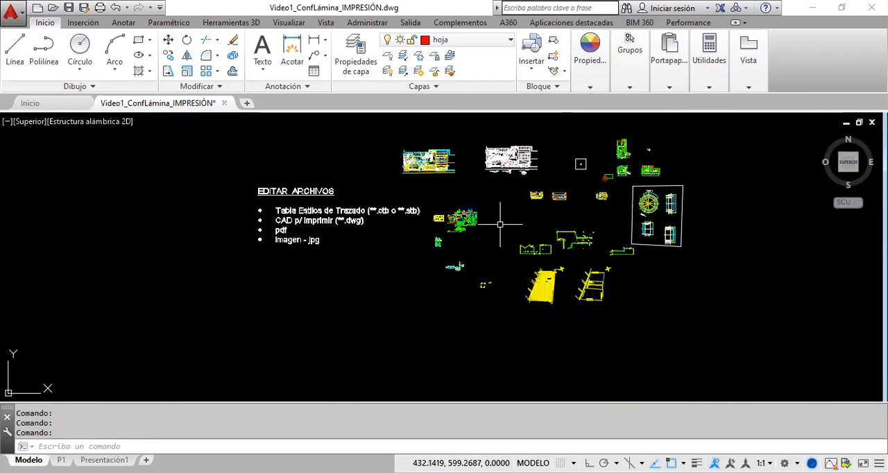
scroll(485, 218, "up", 5)
scroll(444, 229, "down", 5)
scroll(429, 245, "up", 5)
scroll(431, 243, "down", 5)
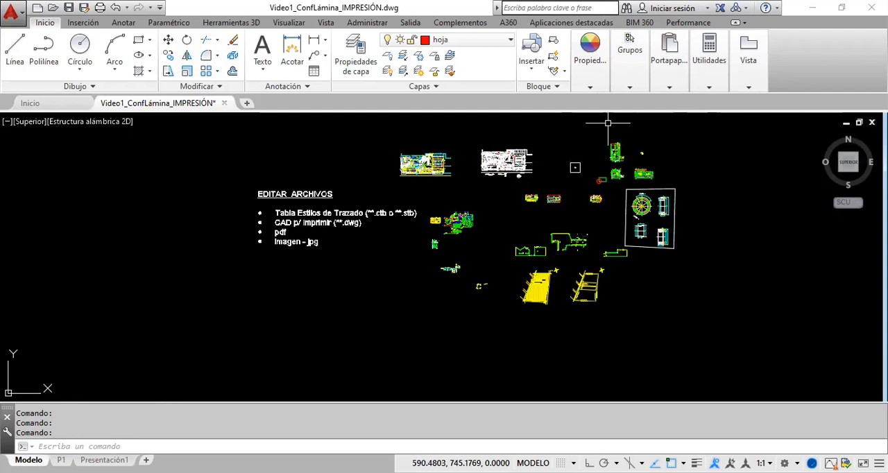
left_click(630, 87)
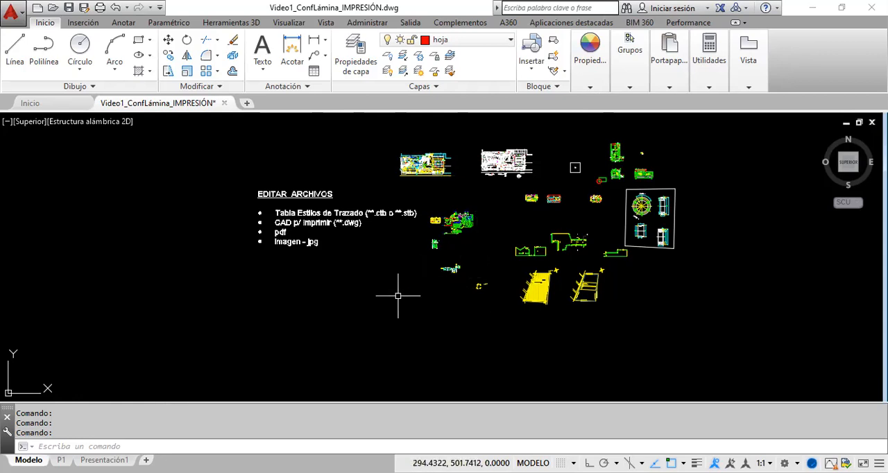
Step: Zoom in on the model-space notes and drawings with the real-time Zoom command, and exit the command
right_click(339, 282)
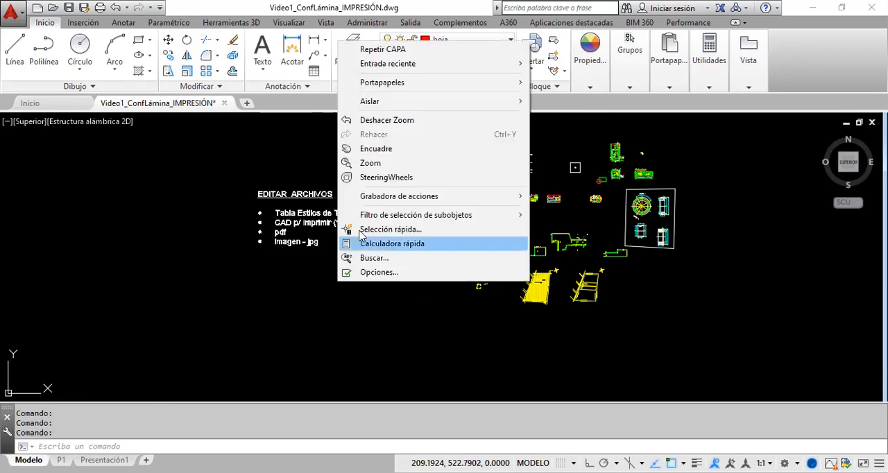
left_click(376, 164)
right_click(367, 286)
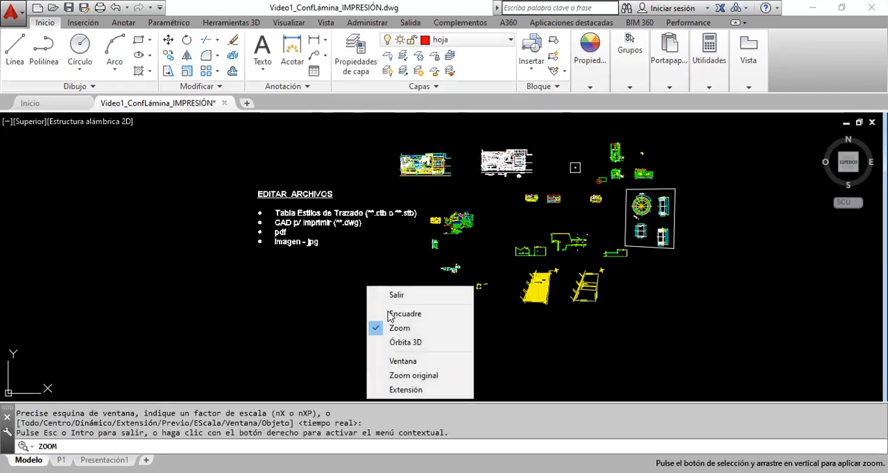
left_click(400, 328)
mouse_move(388, 319)
left_mouse_down()
mouse_move(345, 262)
mouse_move(329, 217)
left_mouse_up()
right_click(299, 314)
left_click(330, 322)
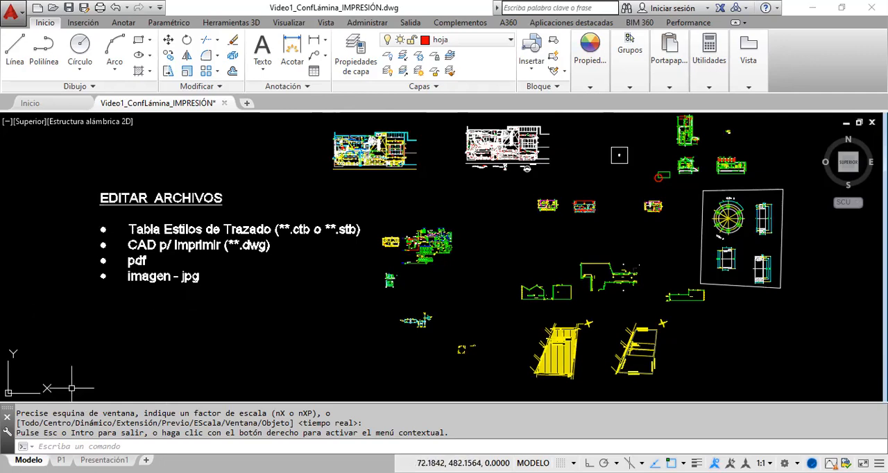
Step: Open the page setup manager for the P1 layout and compare the details of the Presentación1 and P1 setups
left_click(61, 460)
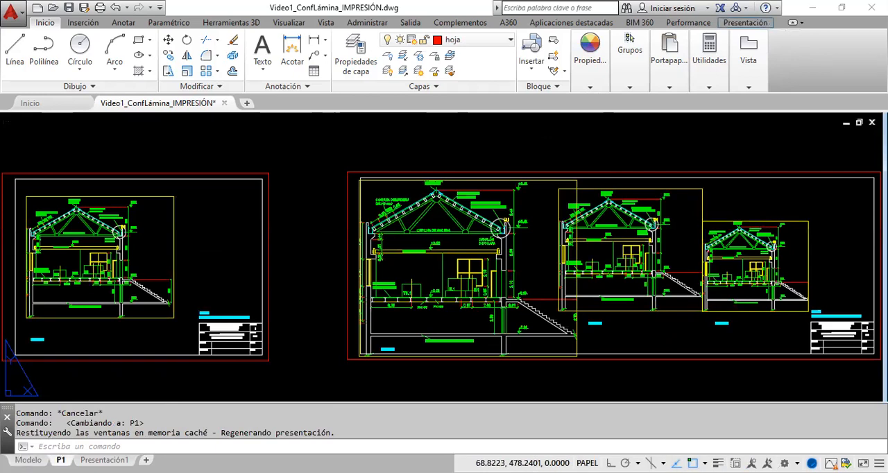
right_click(61, 460)
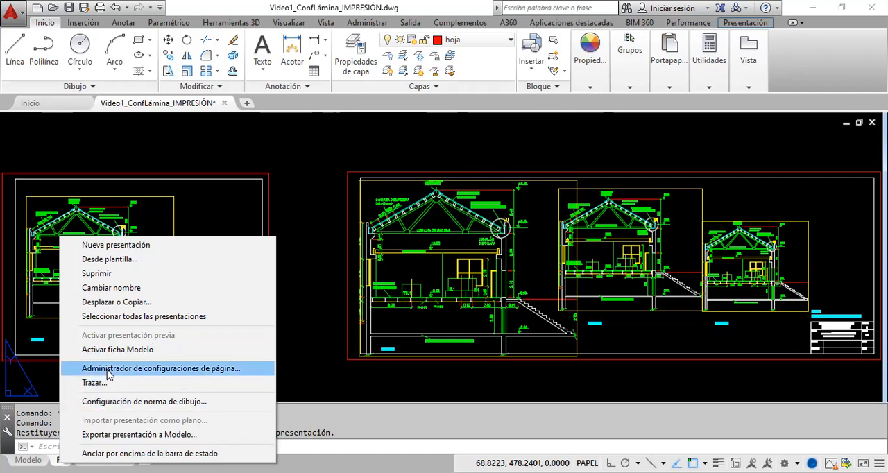
key("Escape")
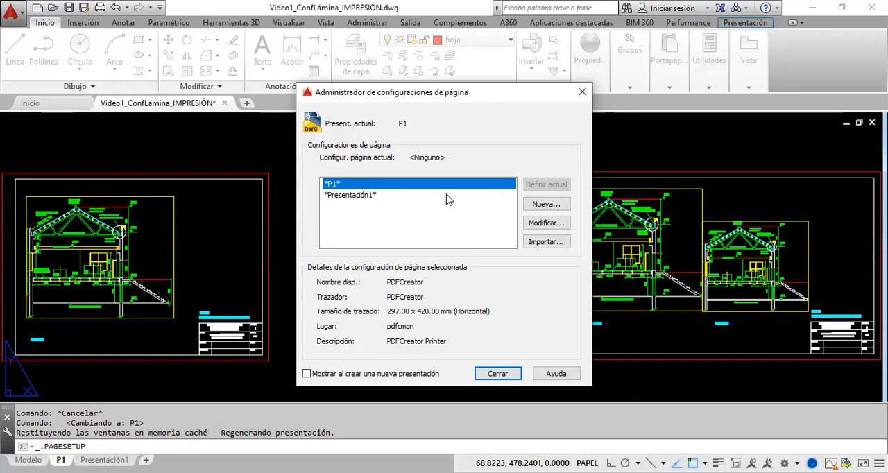
left_click(374, 196)
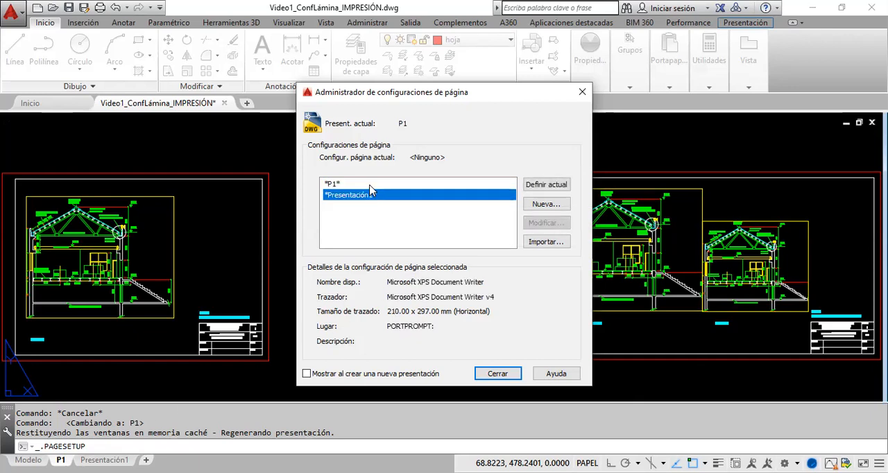
left_click(369, 185)
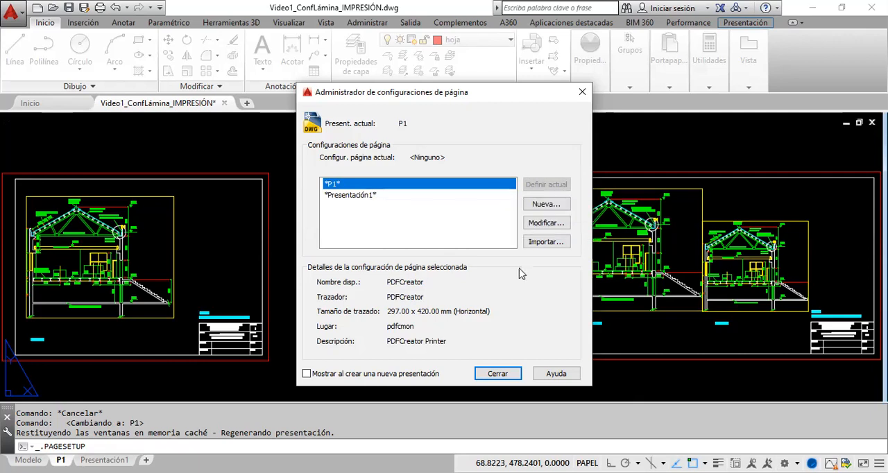
Step: Review the P1 page setup, checking the plot scale's unit options and picking mm, and close it without applying
left_click(547, 223)
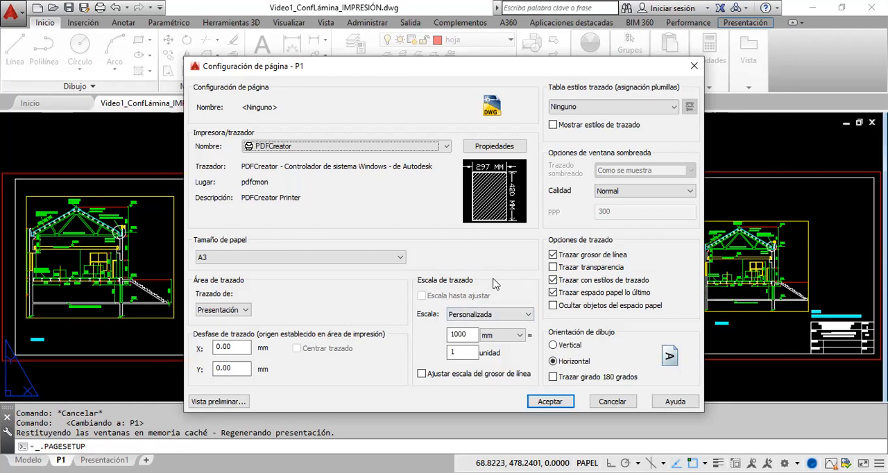
left_click(521, 335)
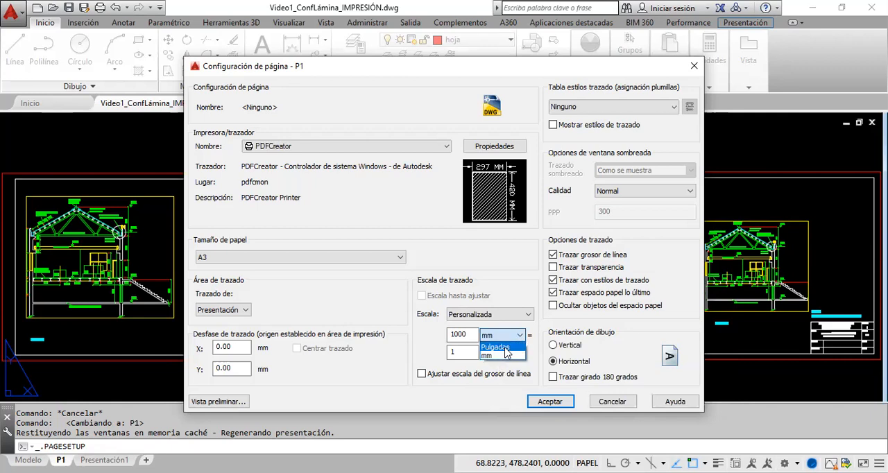
left_click(497, 357)
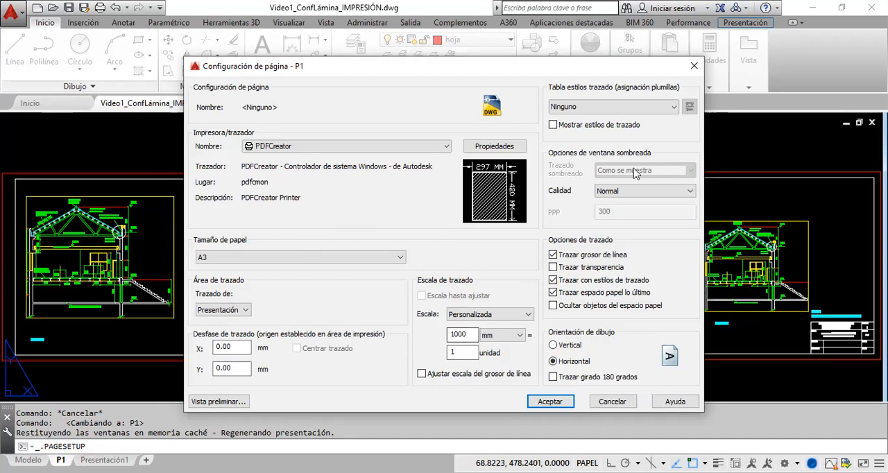
left_click(694, 66)
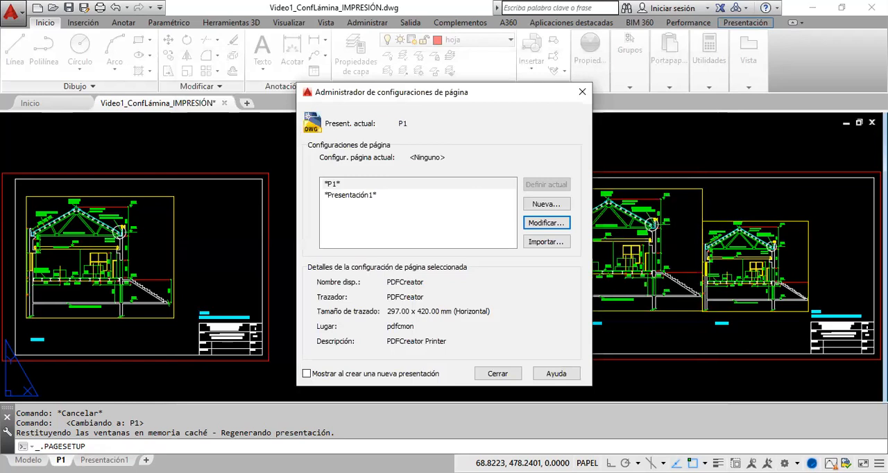
key("Escape")
Step: Review the page setup of the Presentación1 layout, check the P1 setup's details, and close the page setup manager
left_click(102, 461)
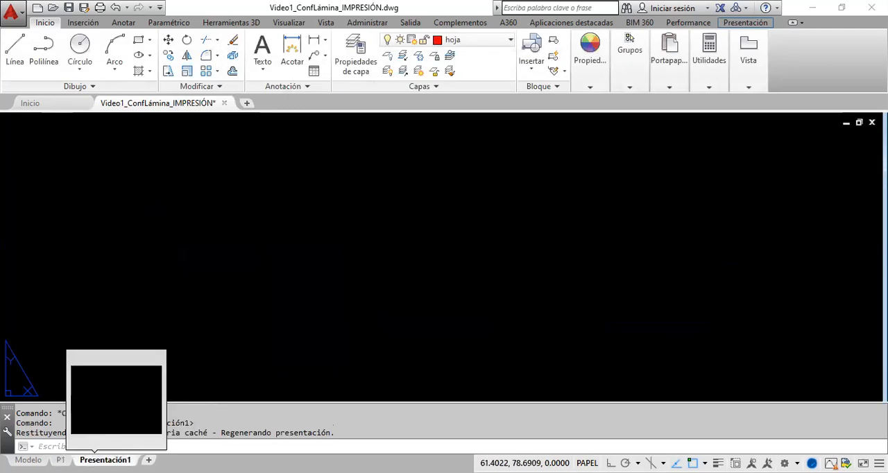
right_click(94, 460)
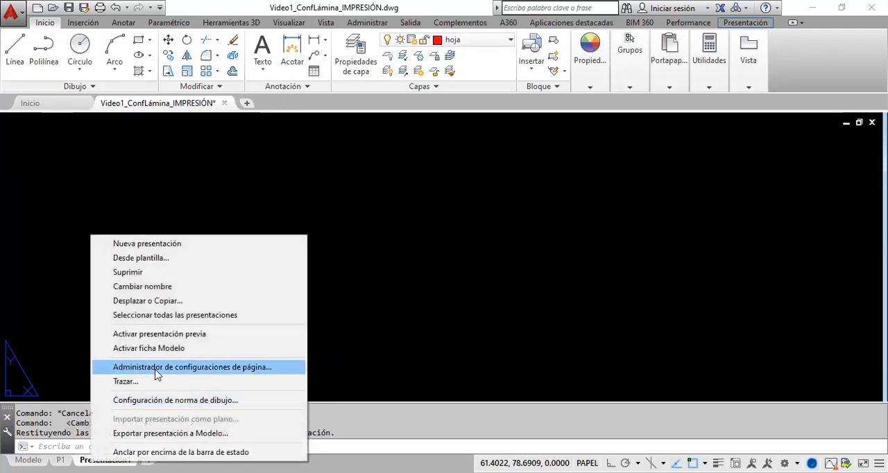
left_click(201, 367)
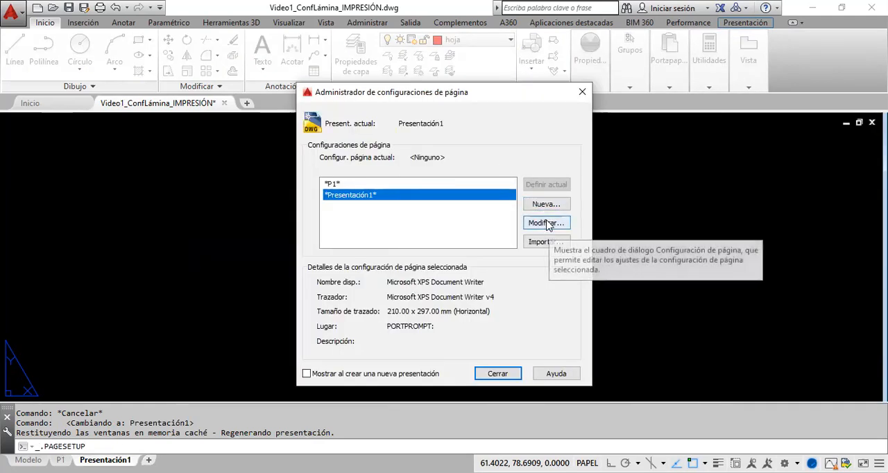
left_click(546, 229)
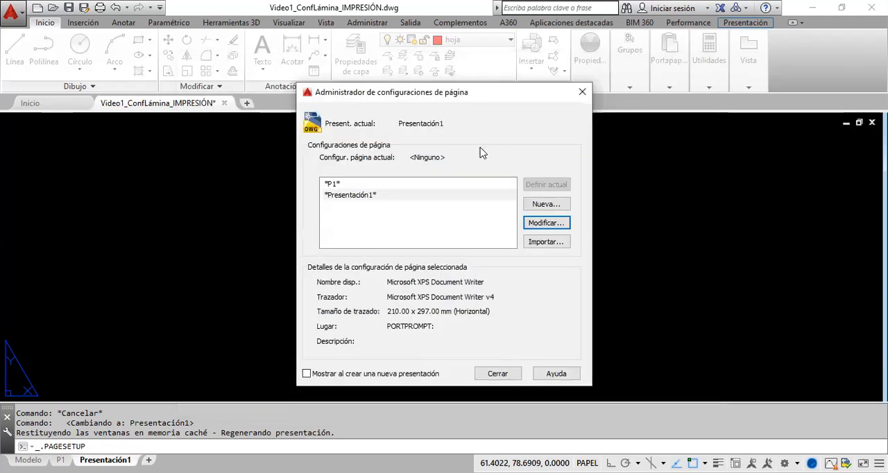
left_click(694, 66)
left_click(332, 184)
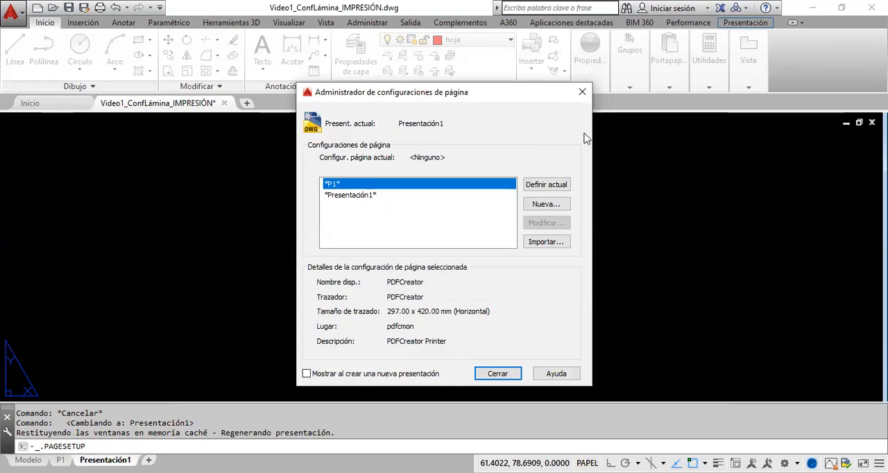
key("Escape")
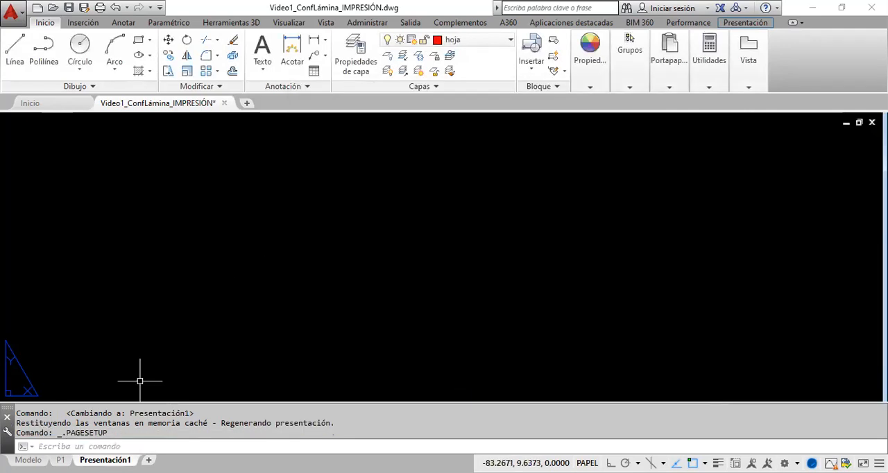
Step: Switch to the P1 layout and open its page setup for modification from the page setup manager
left_click(61, 461)
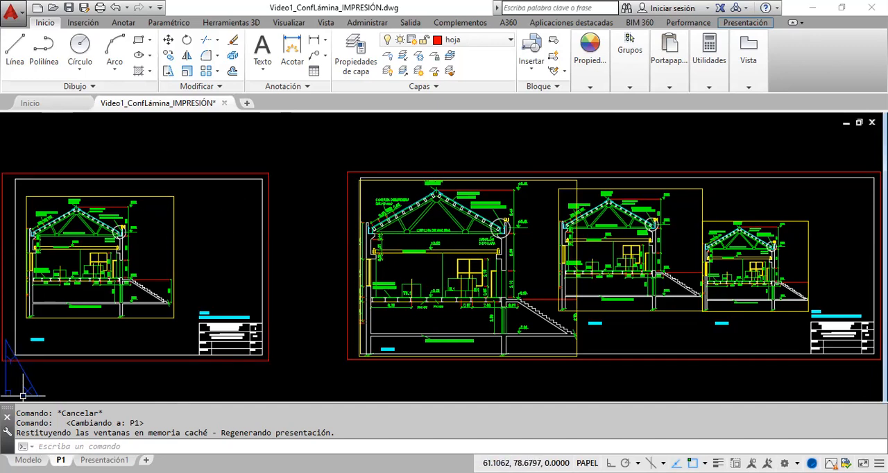
right_click(62, 460)
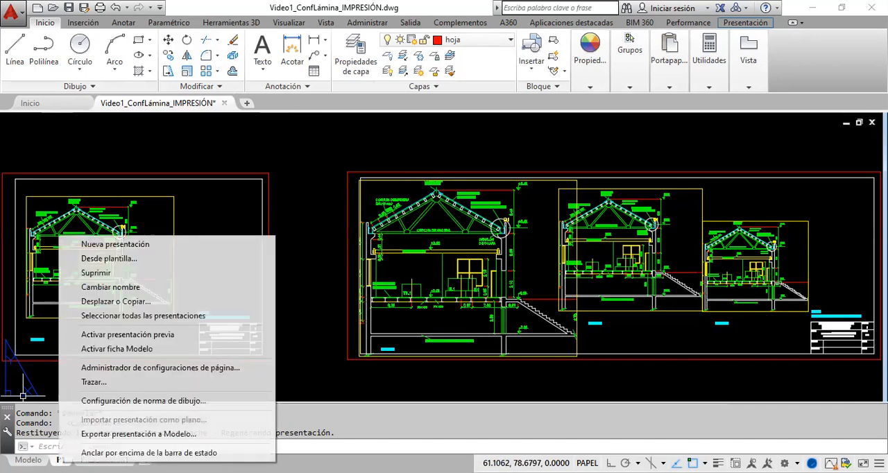
left_click(161, 369)
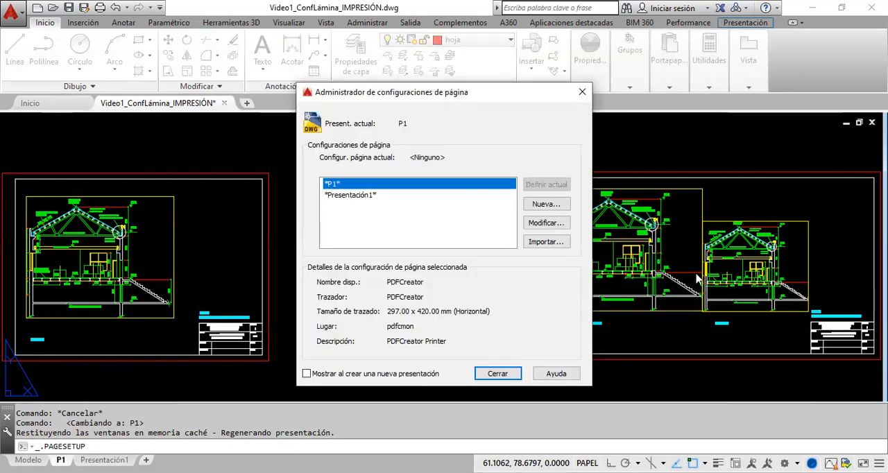
left_click(559, 227)
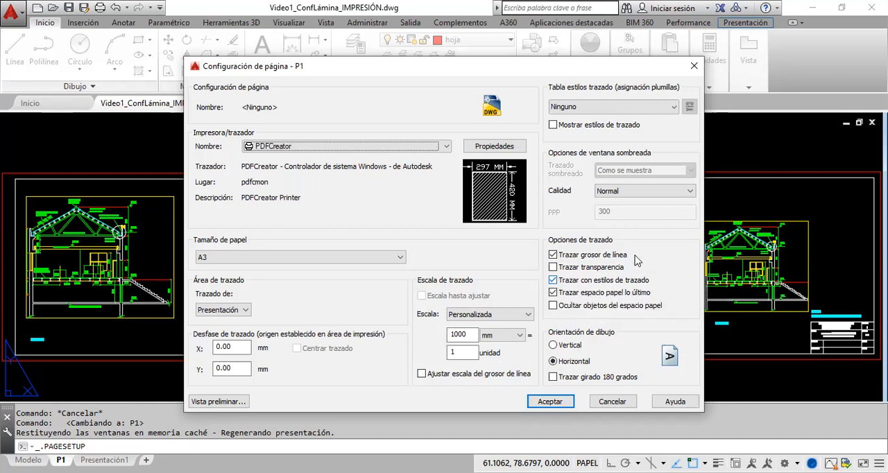
Step: Look through the available plot style tables for the P1 page setup, from acad.ctb to TD.ctb, without choosing one
left_click(675, 107)
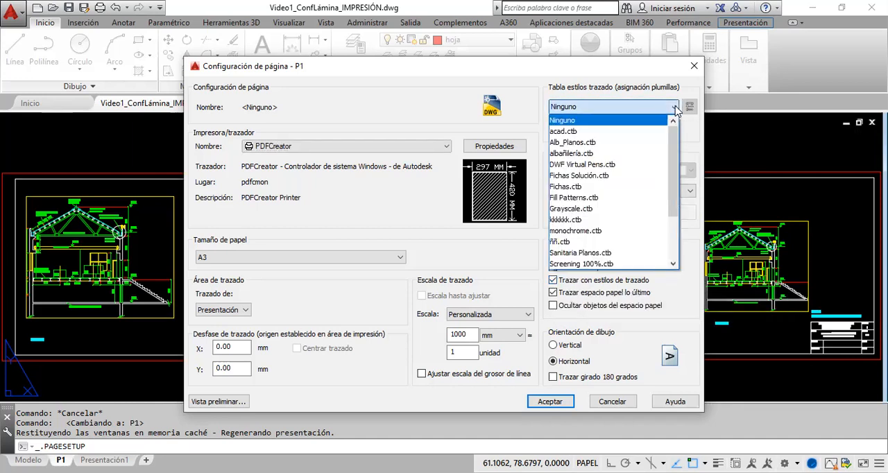
scroll(602, 147, "down", 2)
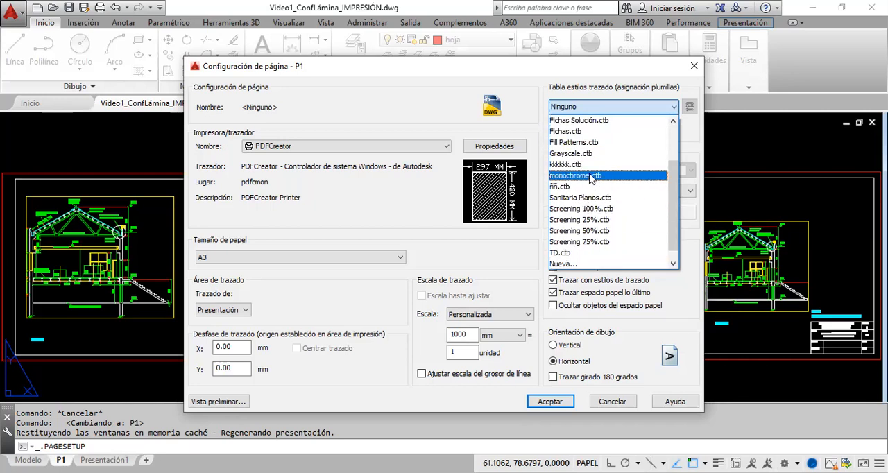
left_click_drag(674, 224, 673, 189)
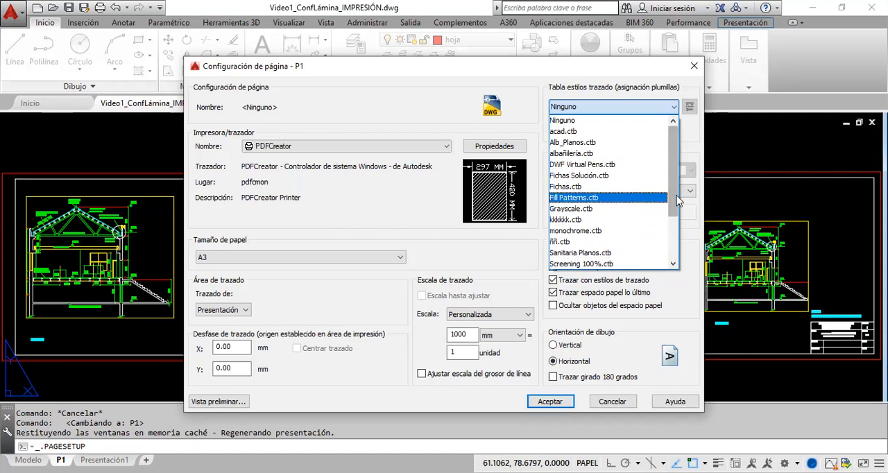
scroll(576, 197, "down", 2)
left_click_drag(676, 251, 684, 170)
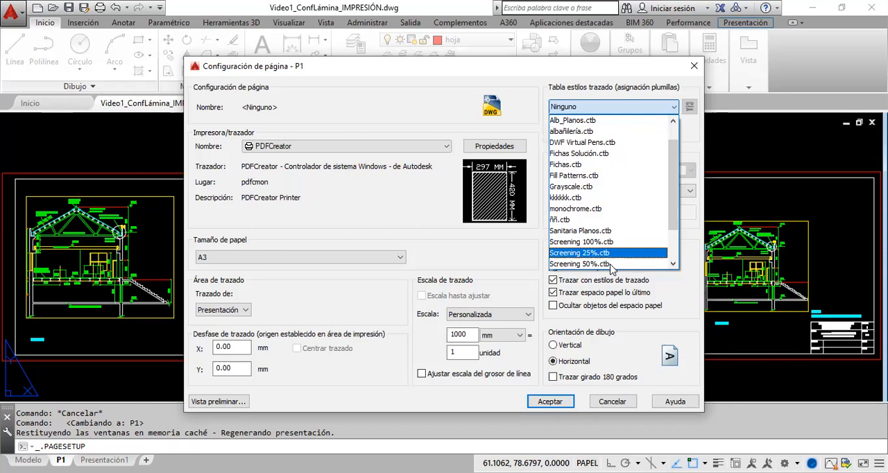
scroll(610, 270, "down", 2)
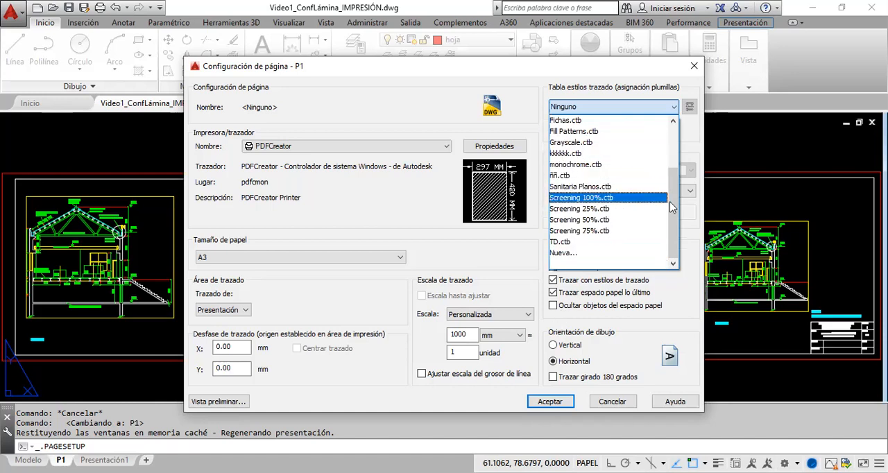
left_click_drag(670, 213, 667, 170)
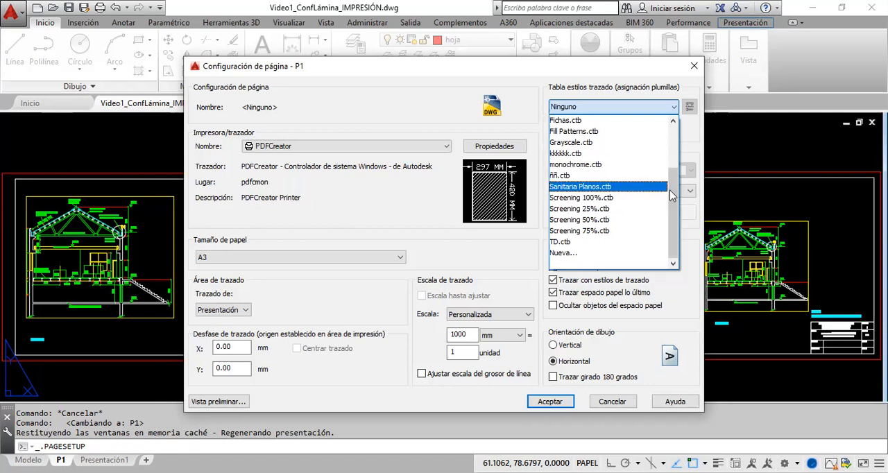
scroll(677, 165, "up", 2)
scroll(676, 165, "up", 1)
scroll(627, 238, "down", 1)
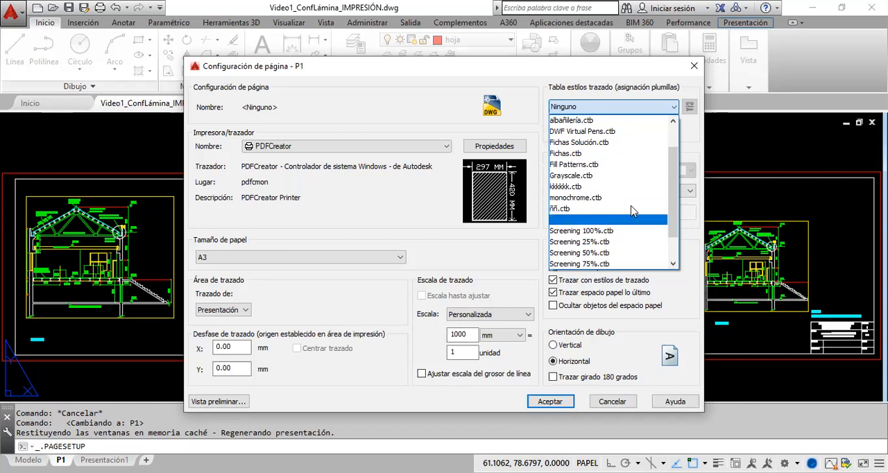
scroll(677, 222, "up", 1)
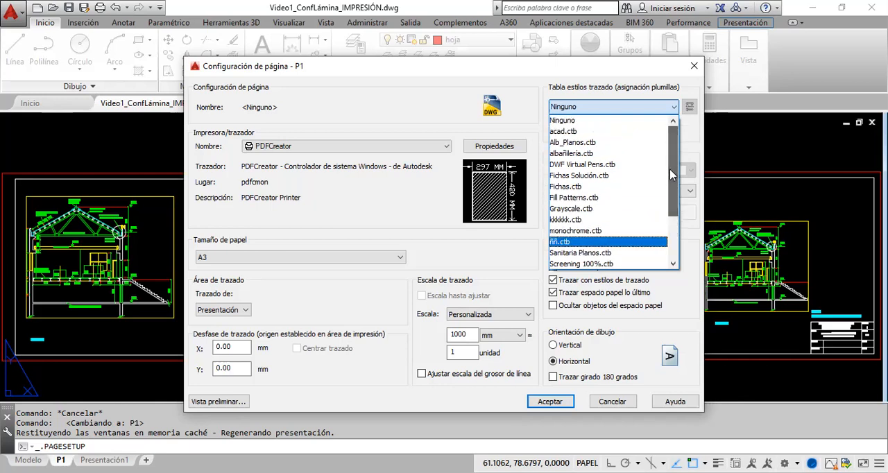
left_click(690, 111)
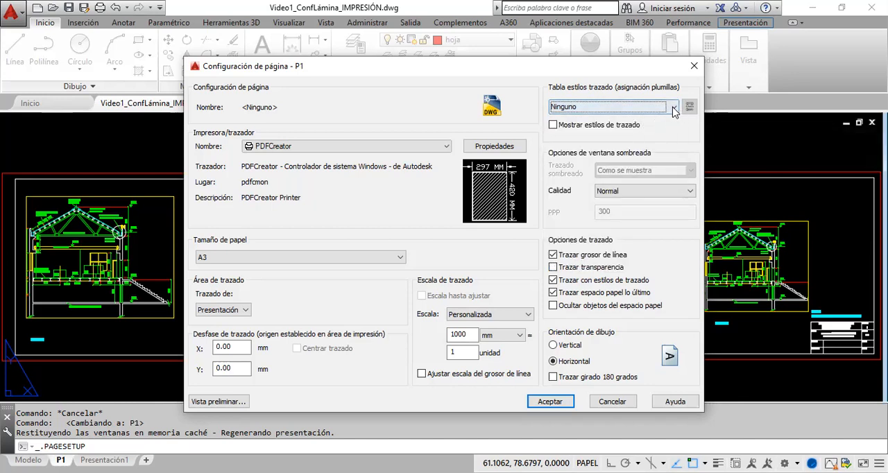
Step: Create a new color-dependent plot style table from scratch named ppp and open it in the plot style table editor
left_click(674, 109)
scroll(652, 269, "down", 2)
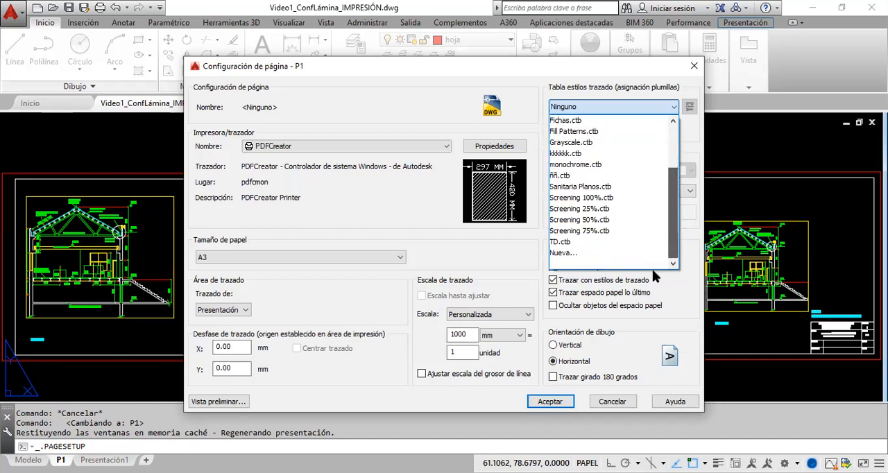
left_click(563, 253)
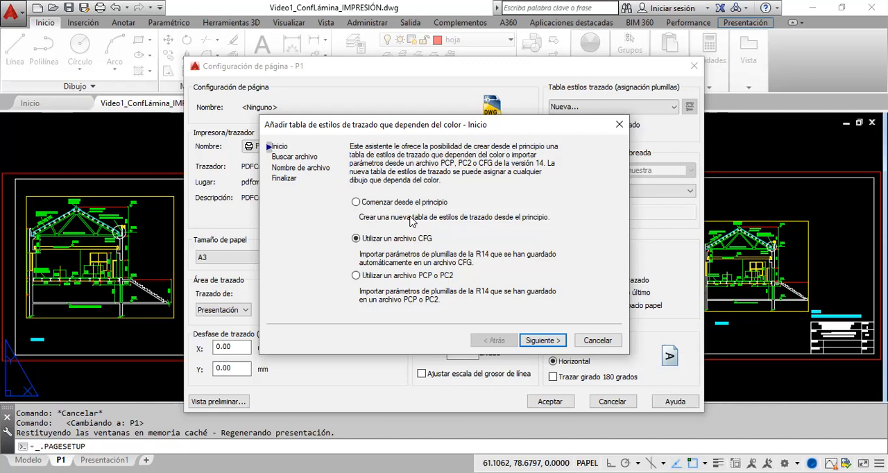
left_click(356, 204)
left_click(543, 341)
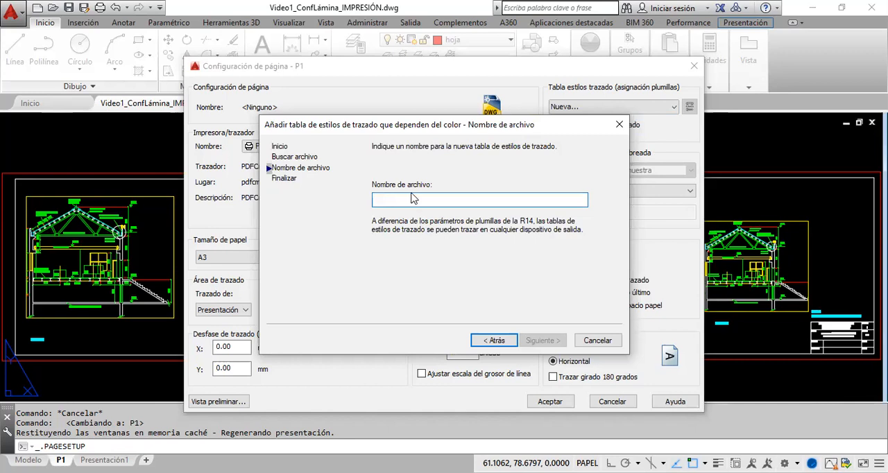
left_click(388, 200)
type("ppp")
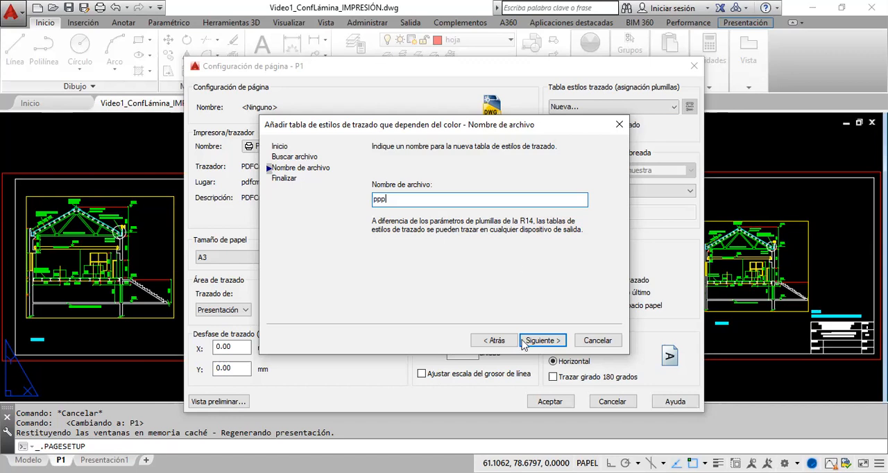
left_click(545, 341)
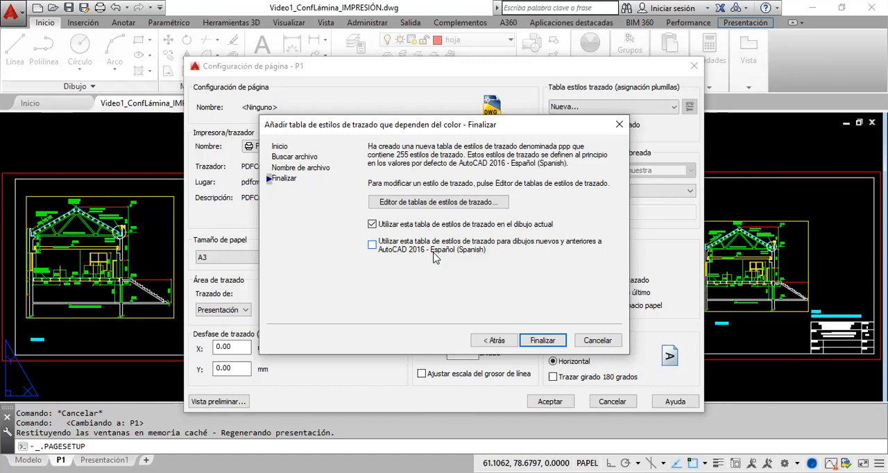
left_click(422, 203)
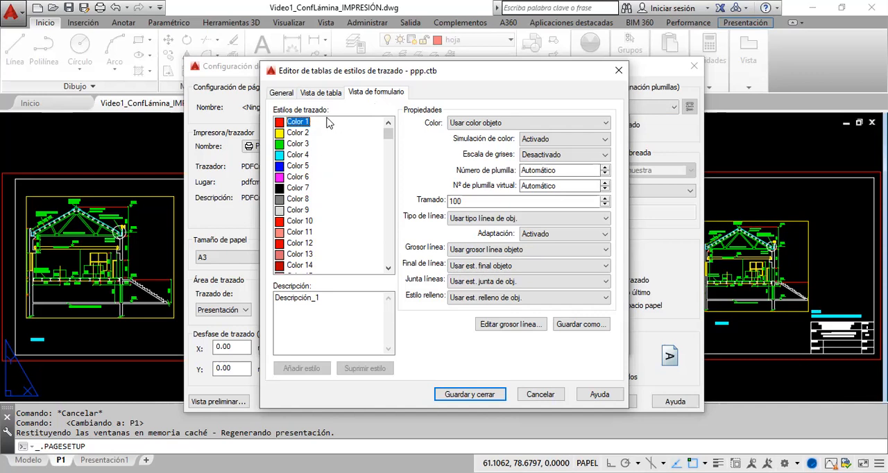
Step: Set the plotted color of the Color 1 style to Amarillo in the ppp table
mouse_move(388, 130)
left_mouse_down()
mouse_move(389, 268)
mouse_move(390, 121)
left_mouse_up()
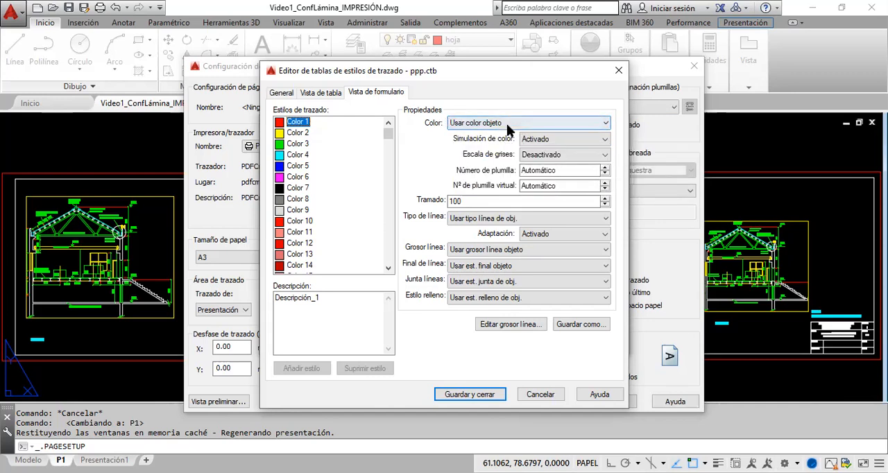
left_click(301, 144)
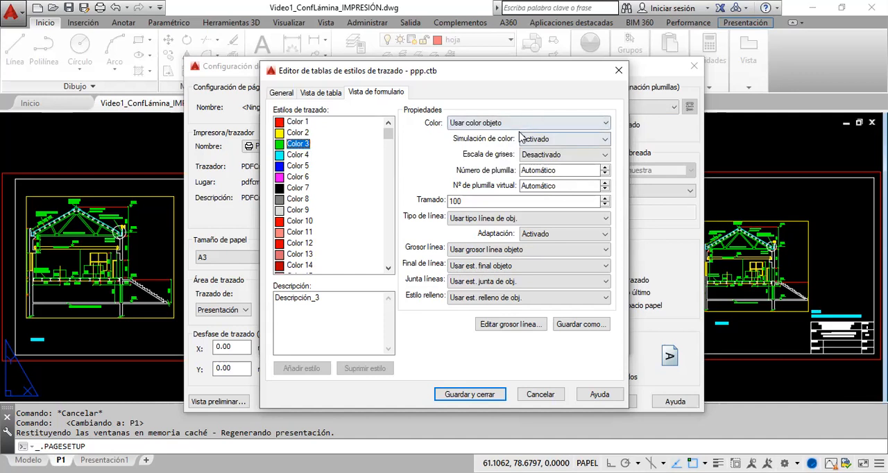
left_click(299, 122)
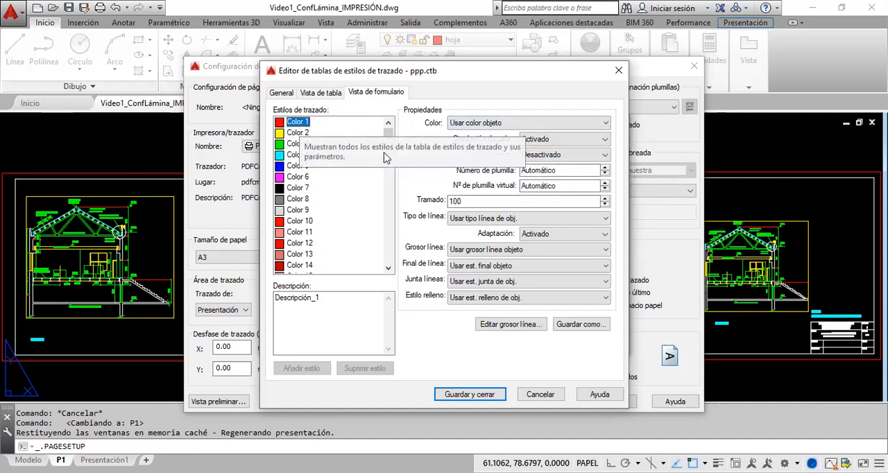
scroll(380, 229, "down", 15)
scroll(379, 230, "down", 20)
scroll(382, 182, "up", 20)
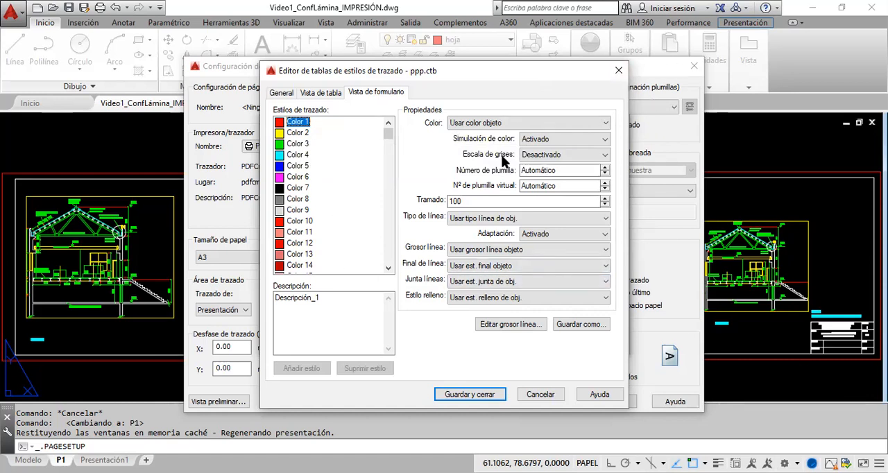
left_click(606, 125)
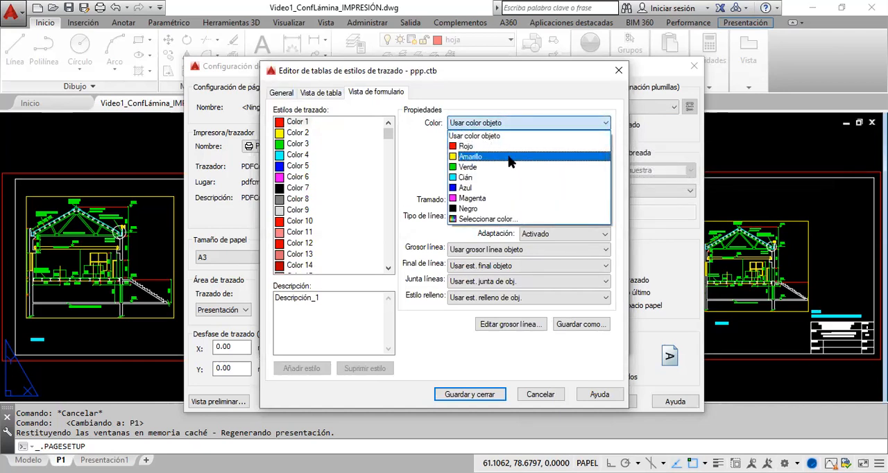
left_click(474, 158)
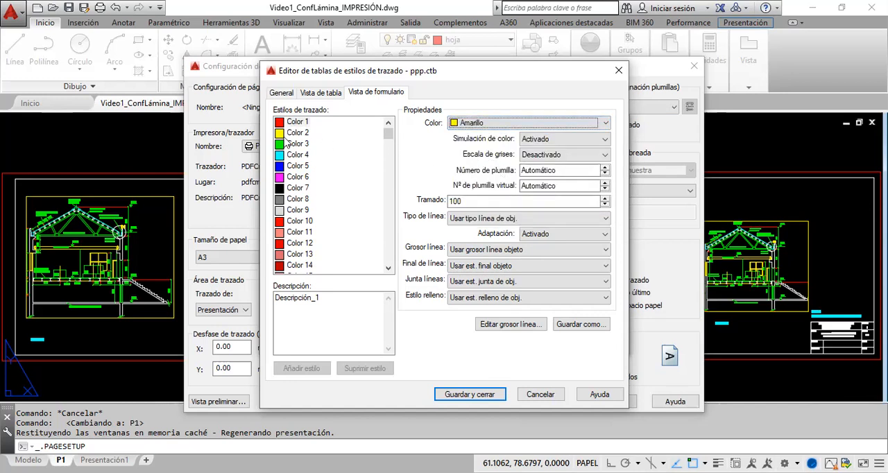
Step: Examine the index and true color choices for the Color 2 style, close them without picking any, and return to the Color 1 style
left_click(294, 134)
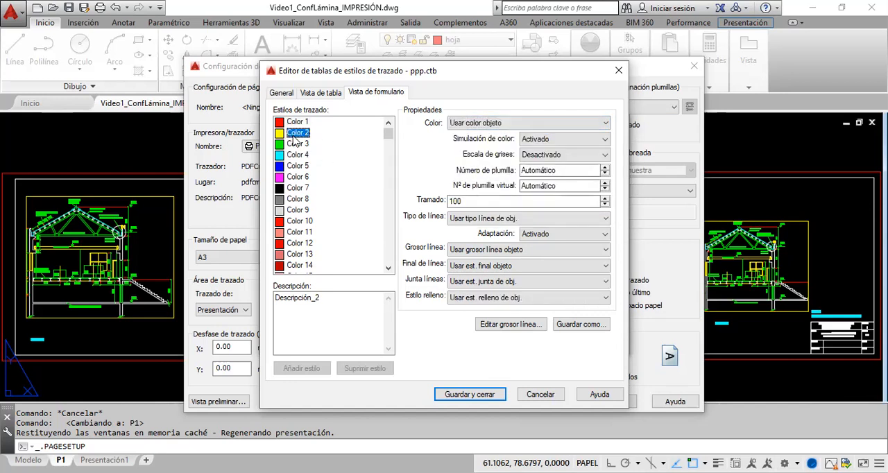
left_click(605, 124)
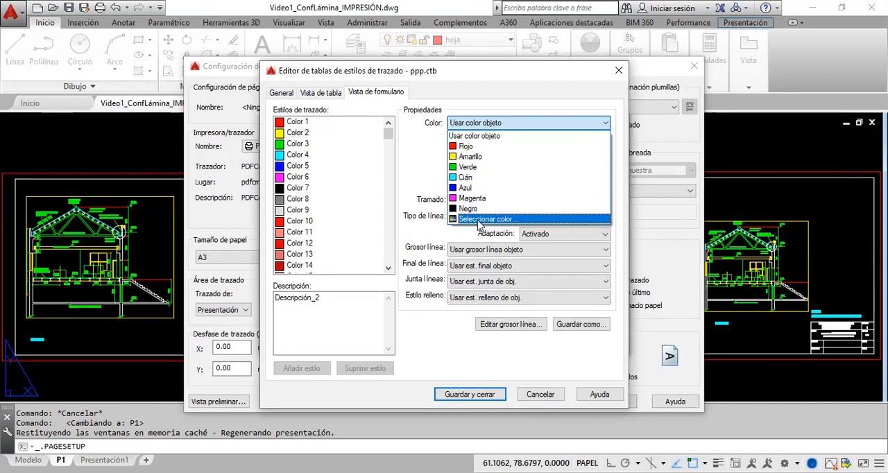
left_click(479, 219)
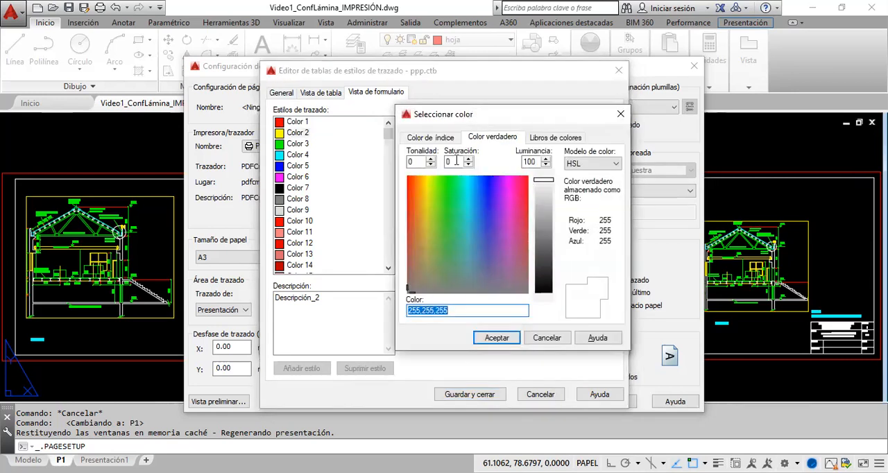
left_click(452, 140)
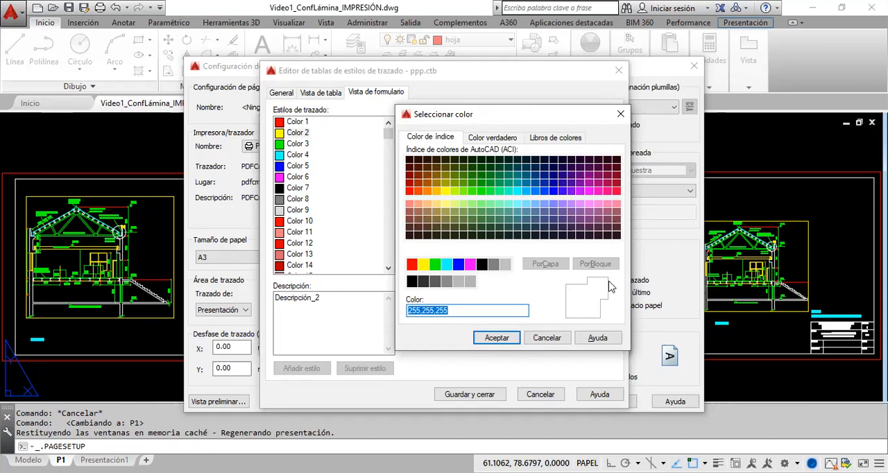
left_click(507, 138)
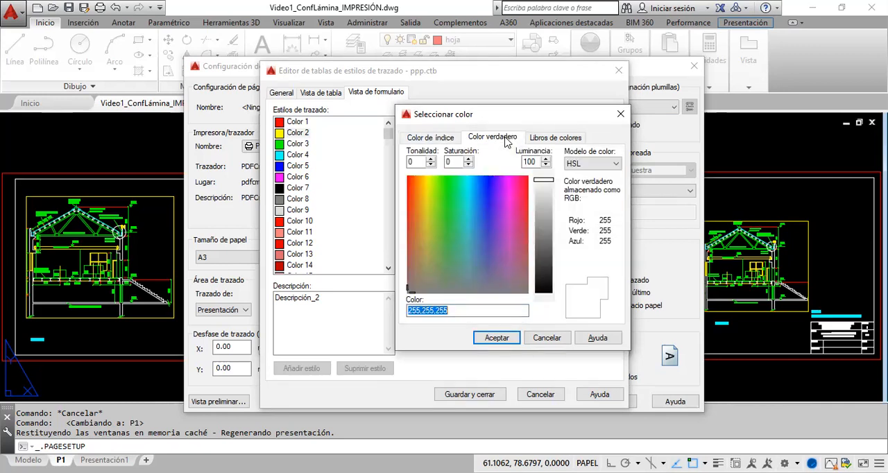
left_click(442, 139)
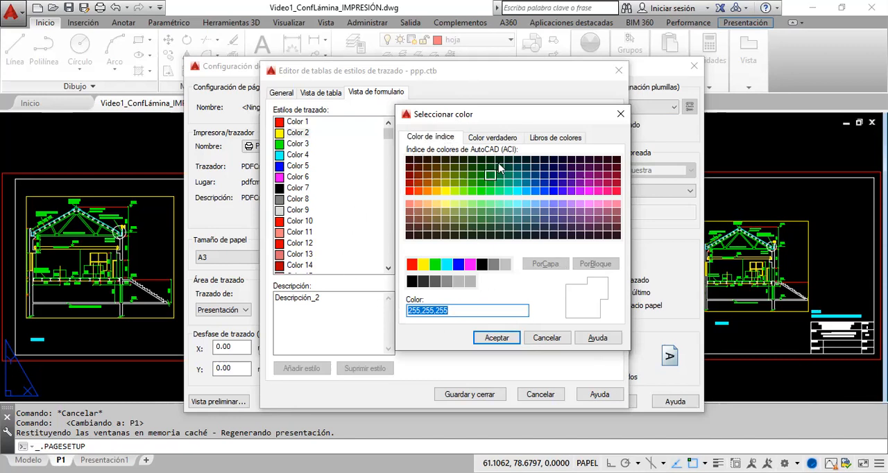
left_click(502, 139)
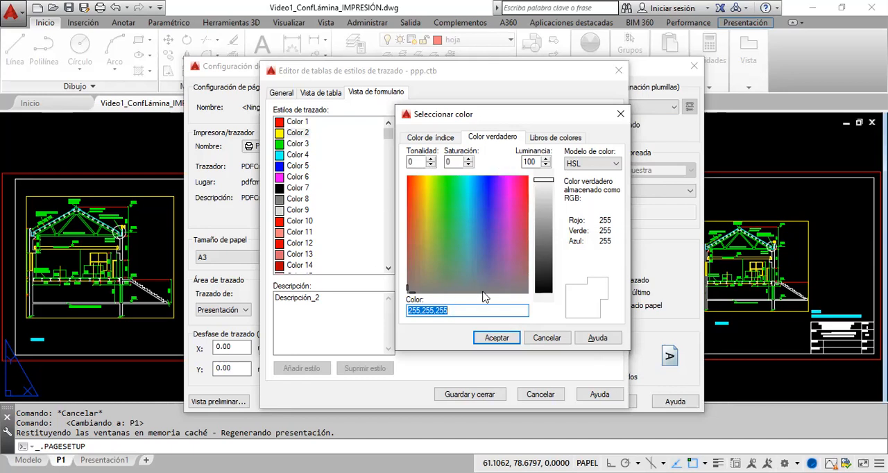
left_click(424, 141)
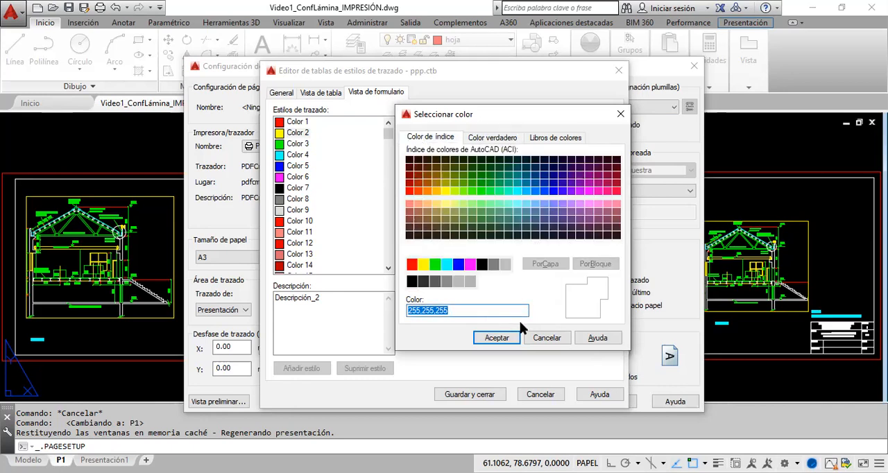
left_click(620, 114)
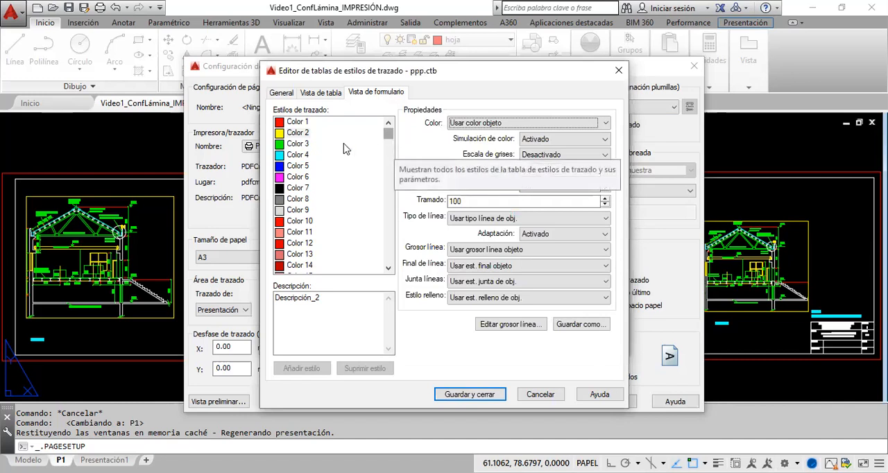
left_click(299, 124)
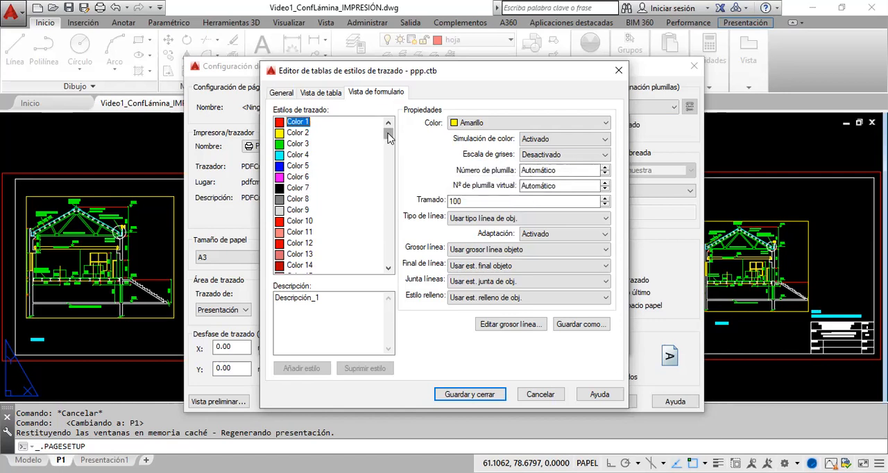
Step: Set the plotted color of all styles from Color 1 to Color 255 in the ppp table to Negro
left_click_drag(388, 138, 372, 272)
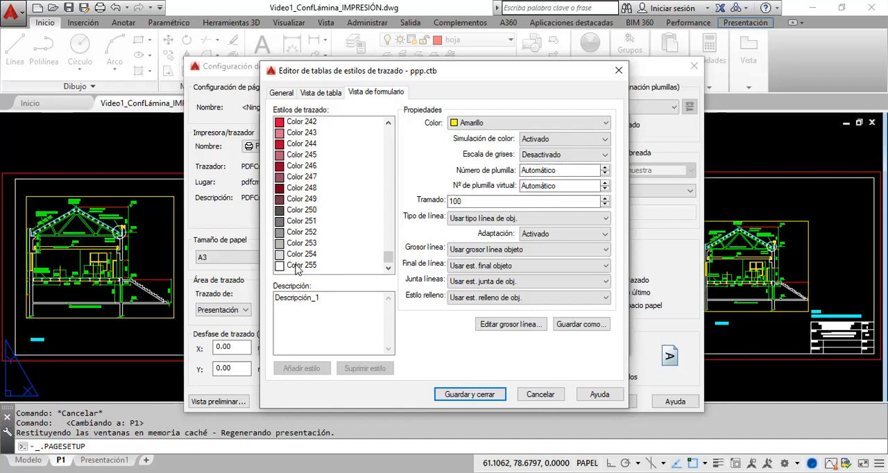
left_click(297, 266, "shift")
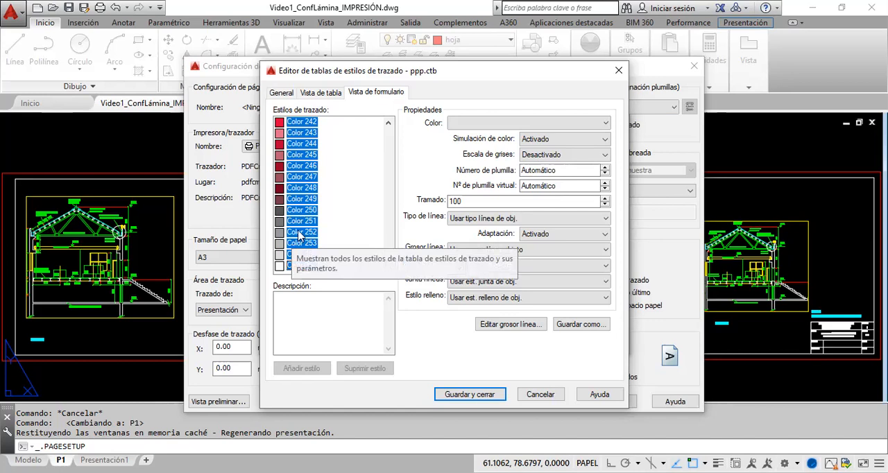
left_click(605, 124)
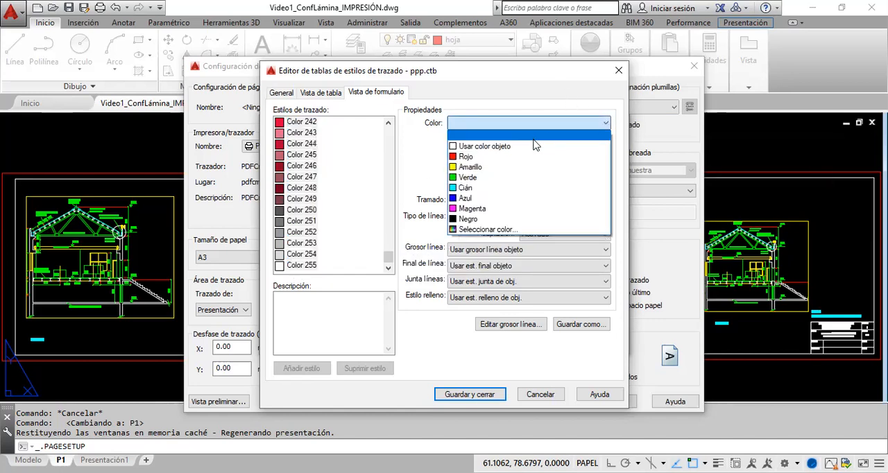
left_click(469, 220)
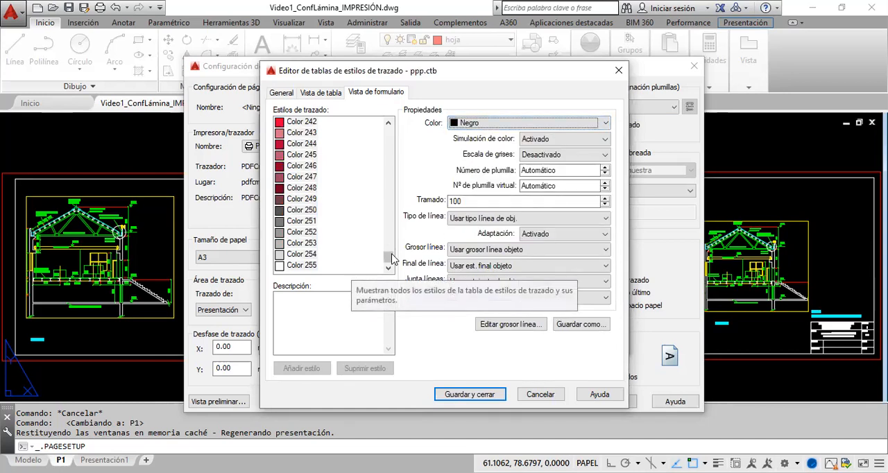
Step: Check the plotted color of the Color 11, Color 14, Color 8 and Color 1 styles, and view the color choices for Color 1
scroll(350, 166, "up", 20)
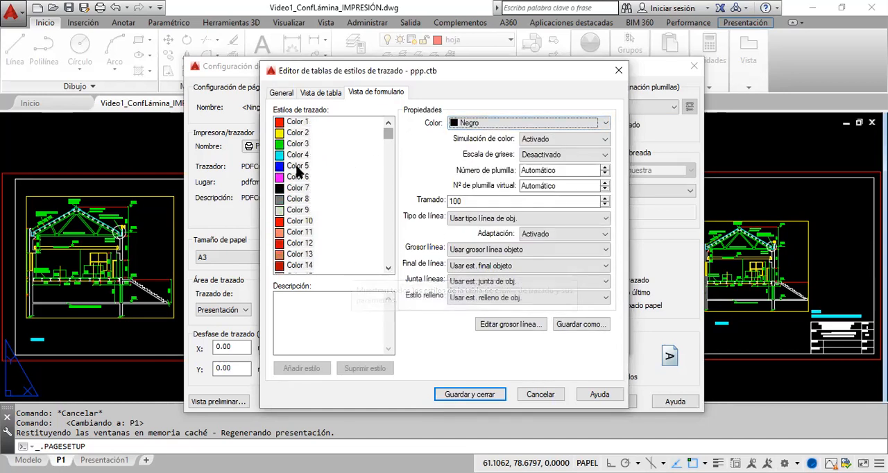
left_click(296, 235)
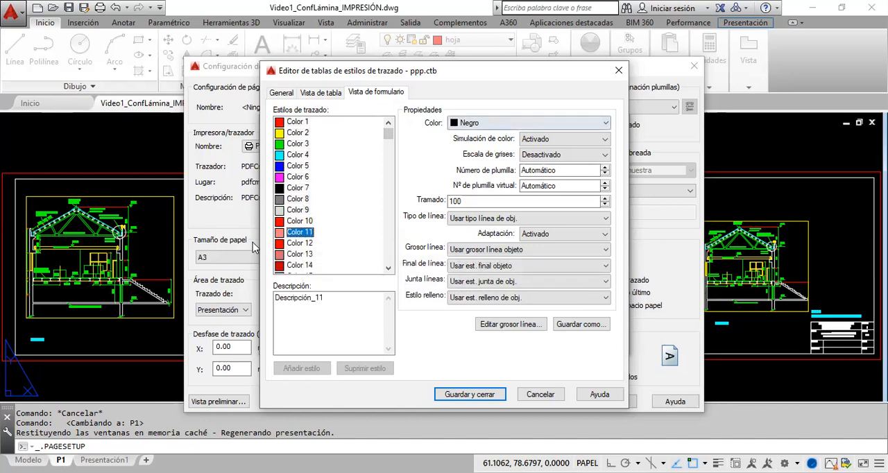
left_click(300, 265)
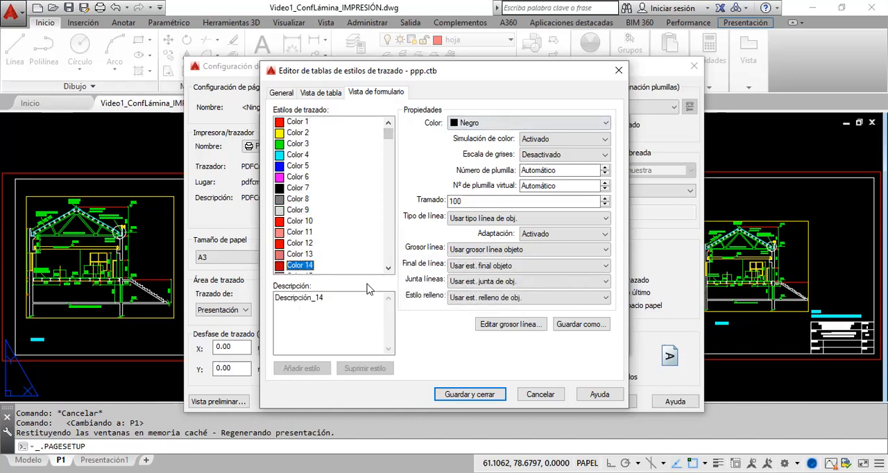
left_click(298, 200)
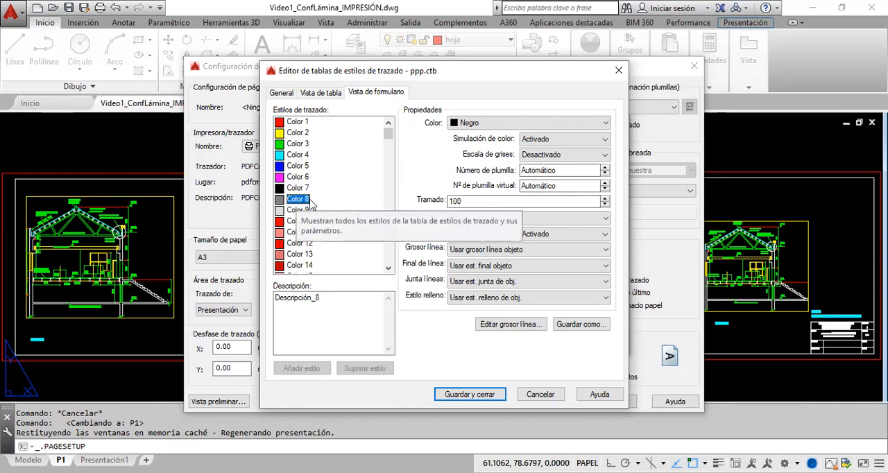
left_click(298, 122)
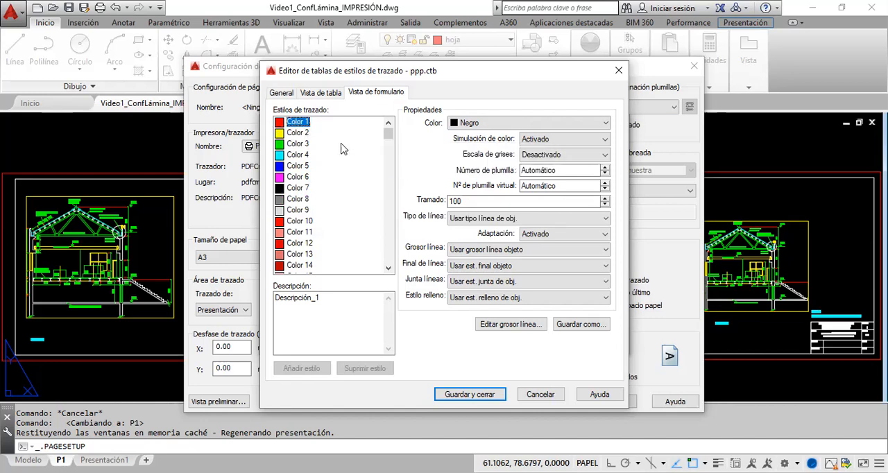
left_click(607, 125)
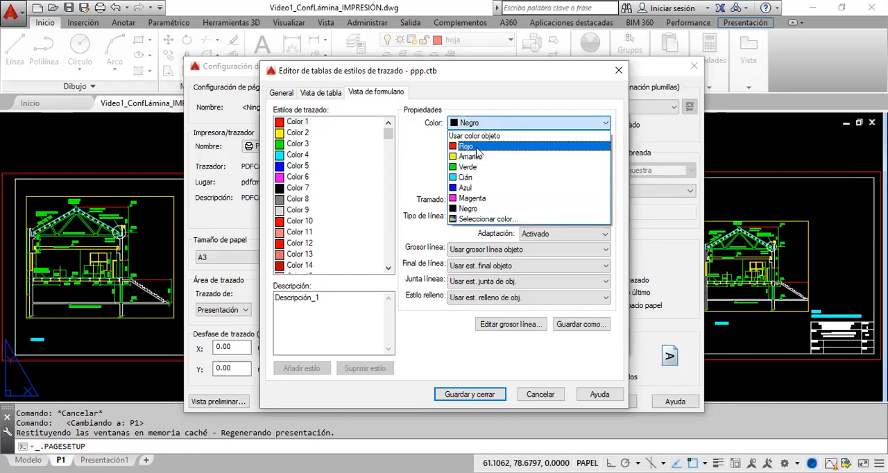
left_click(345, 154)
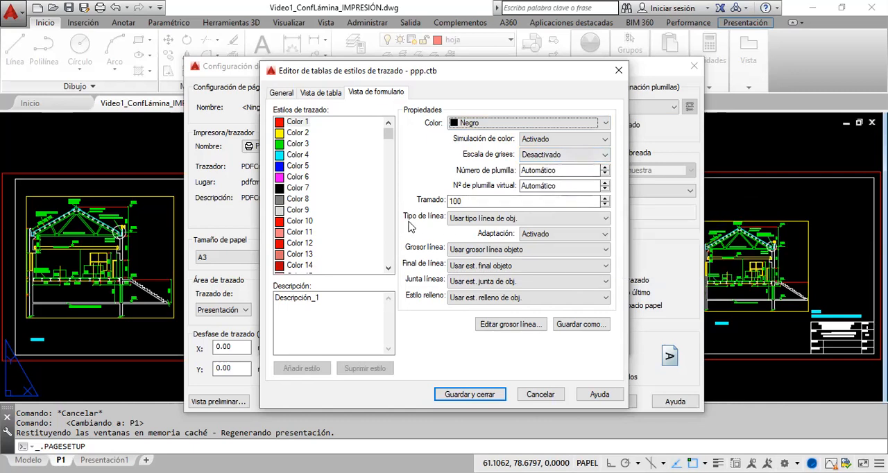
Step: Select all styles from Color 1 to Color 255 and examine their linetype and lineweight choices without picking any
left_click(298, 122)
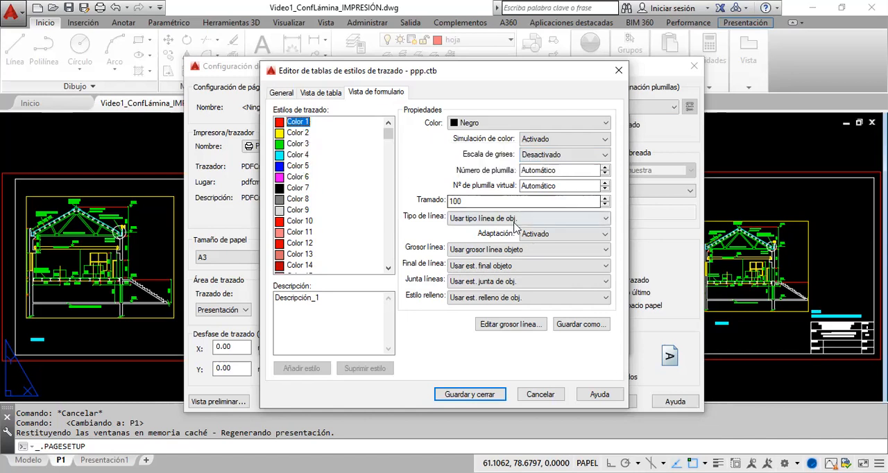
left_click_drag(391, 138, 317, 283)
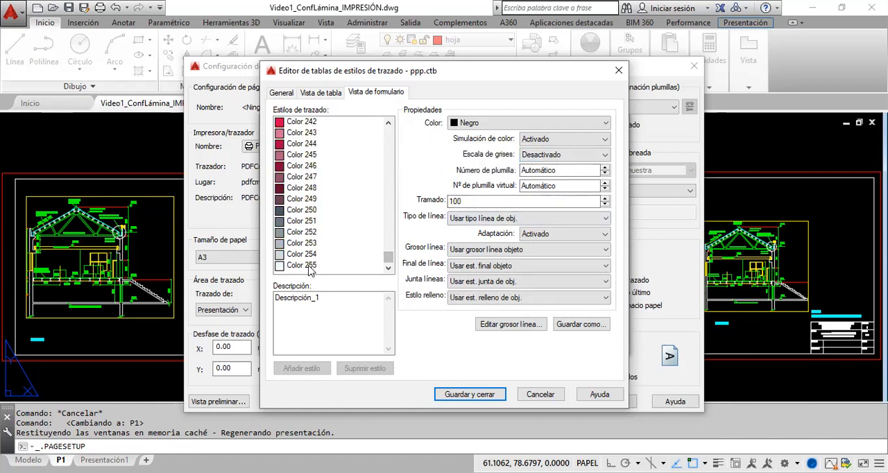
left_click(305, 266, "shift")
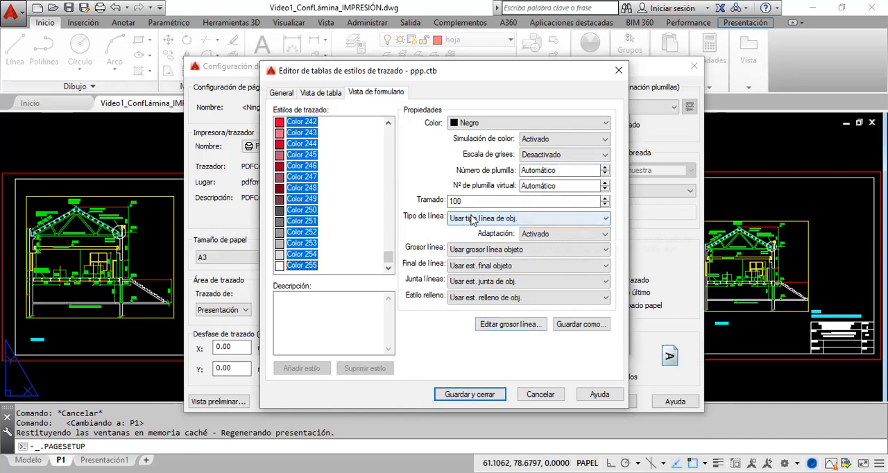
left_click(606, 219)
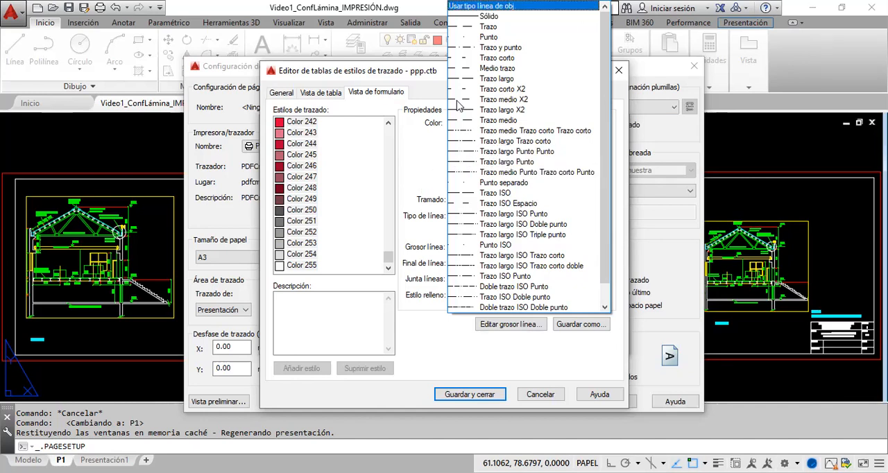
key("Escape")
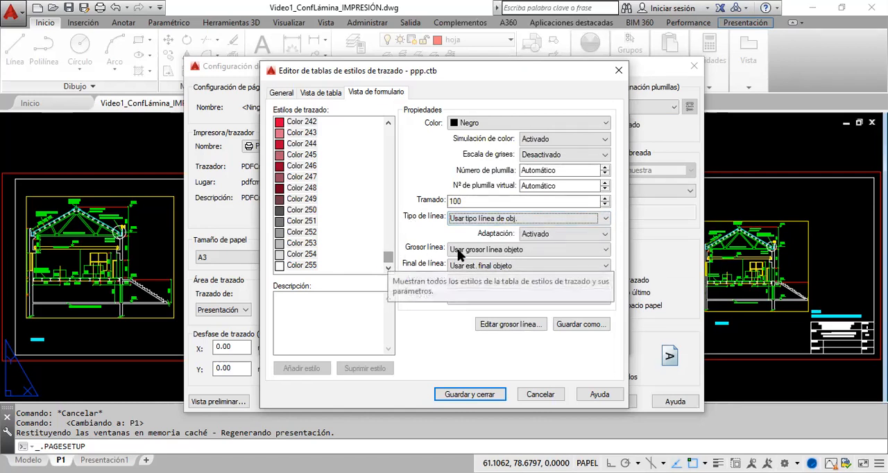
left_click(605, 251)
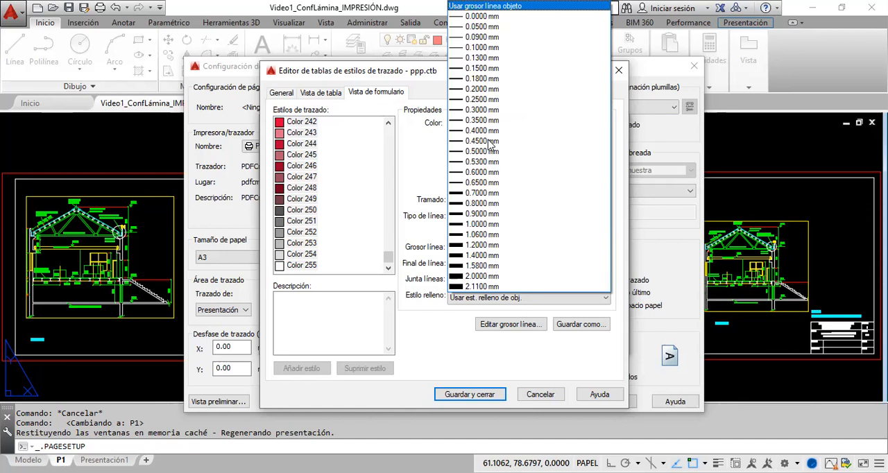
left_click(389, 262)
Step: Select the Color 11 style and examine its line end, line join and fill style choices, keeping the object's own settings
left_click_drag(388, 256, 400, 124)
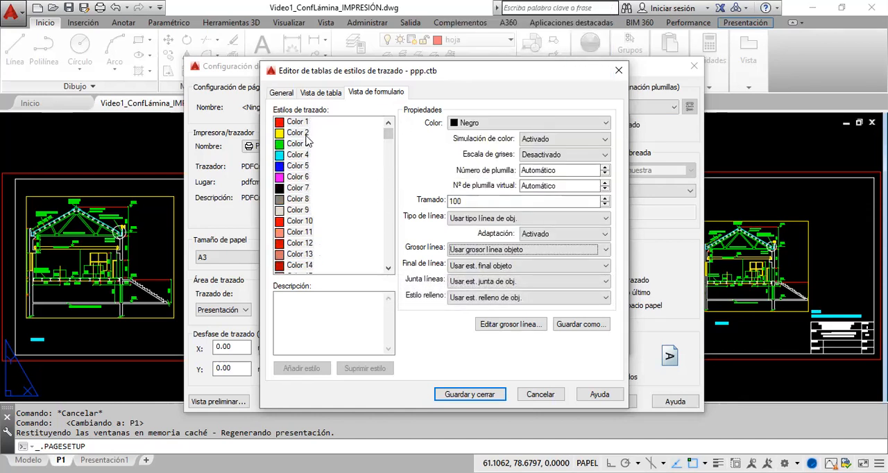
left_click(299, 165)
left_click(292, 233)
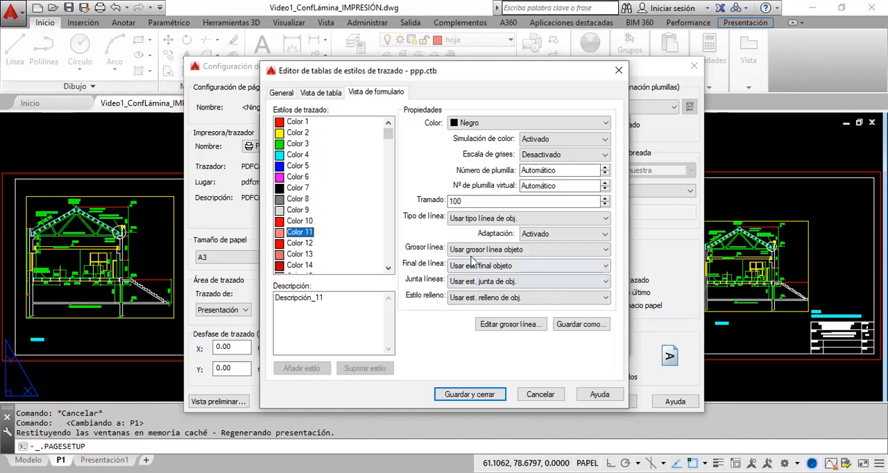
left_click(607, 266)
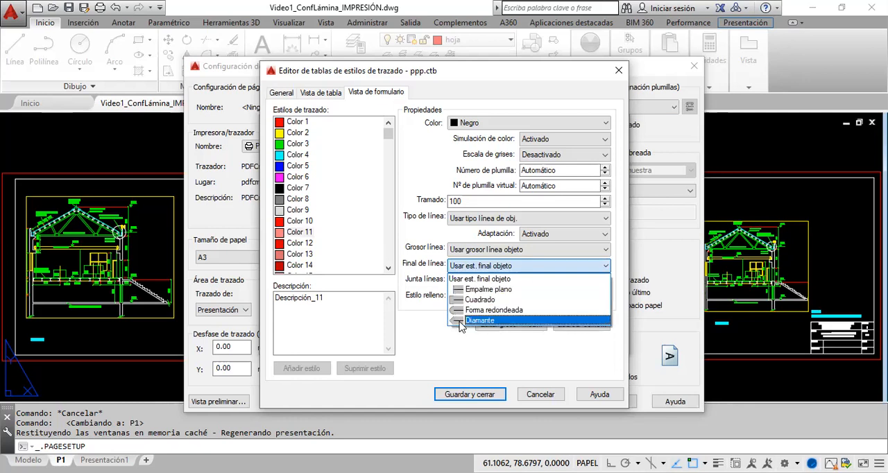
left_click(606, 271)
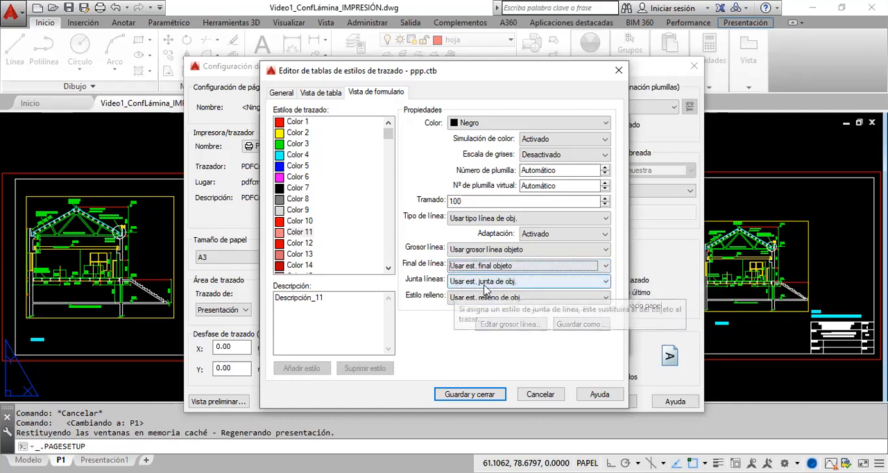
left_click(608, 282)
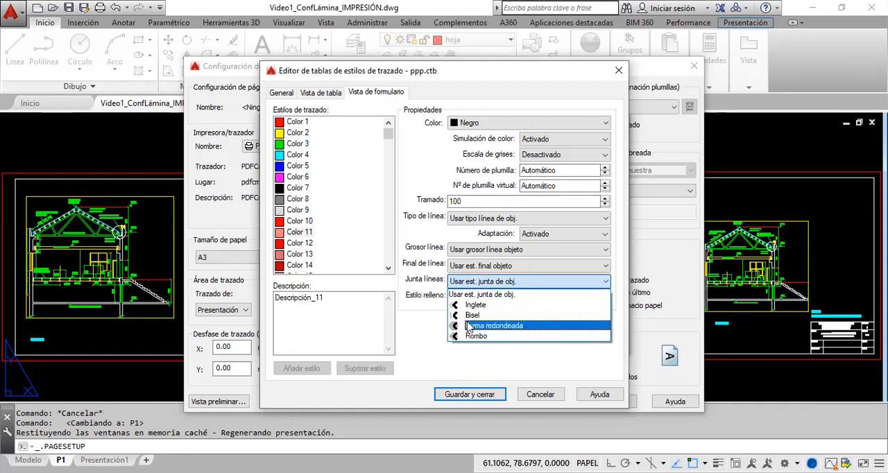
left_click(582, 287)
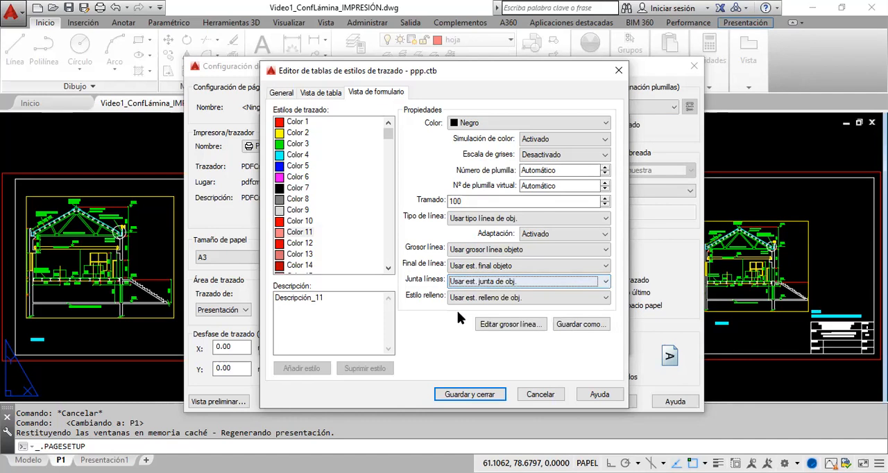
left_click(605, 297)
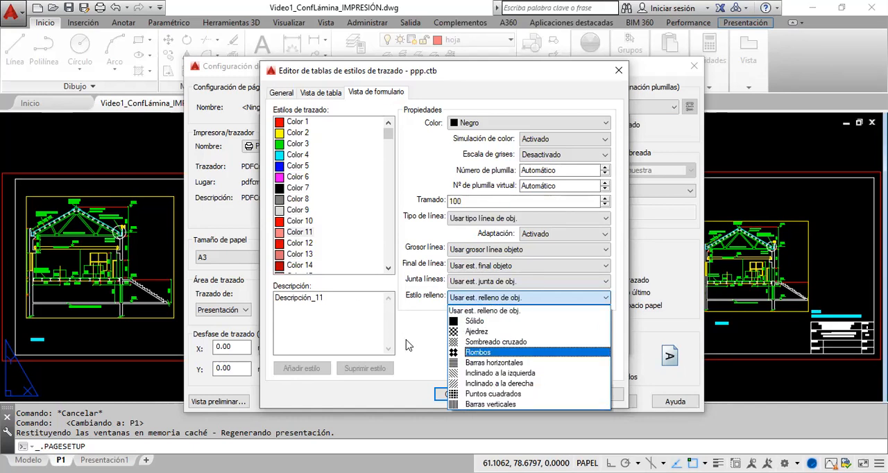
left_click(525, 310)
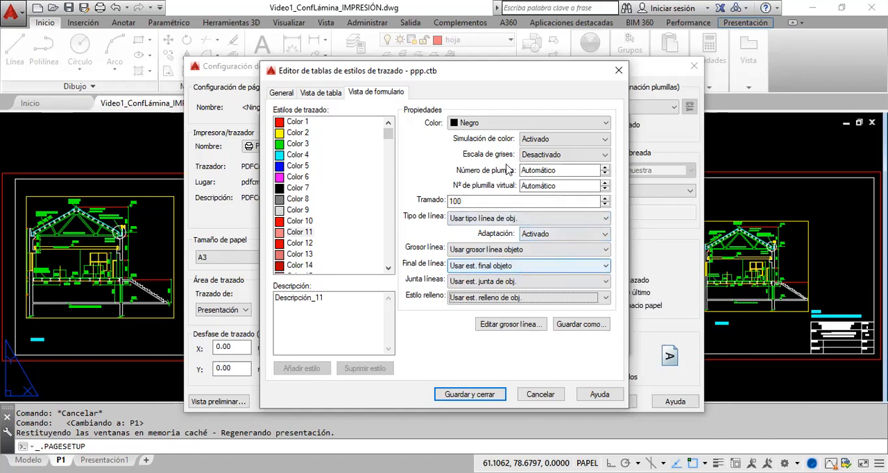
Step: Review the ppp table's styles in table view and its general file information, and return to the form view
left_click(306, 96)
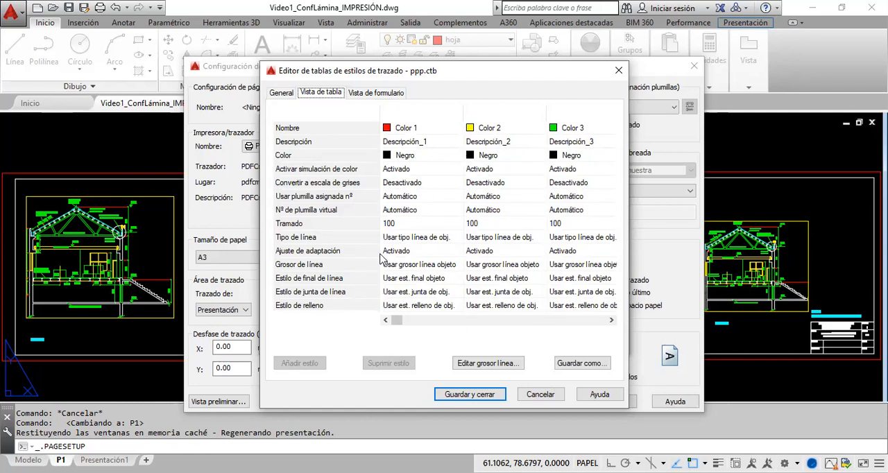
left_click(282, 93)
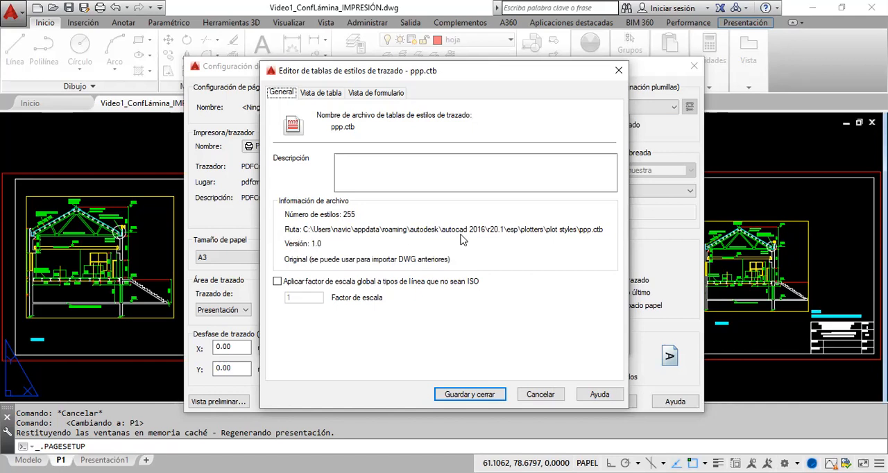
left_click(317, 94)
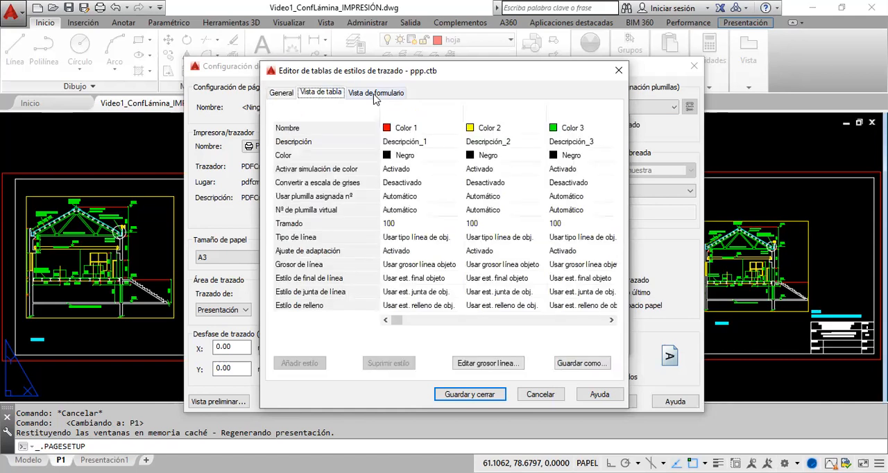
left_click(374, 93)
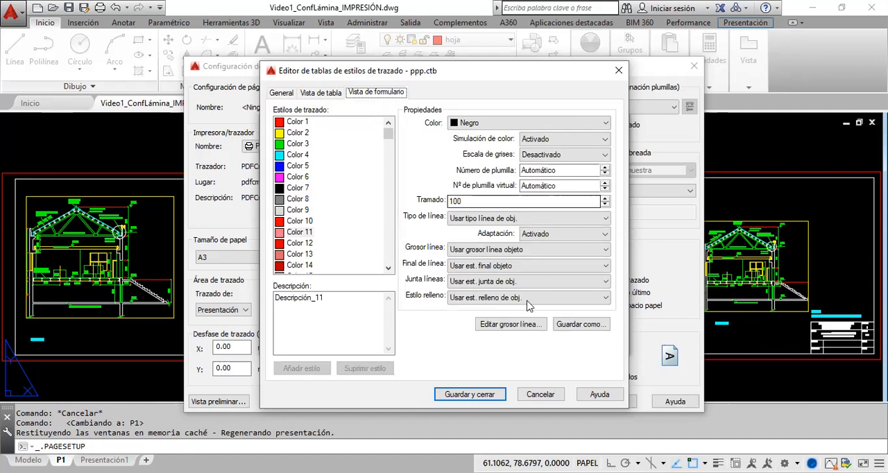
Step: Save the edited ppp plot style table and finish creating it for use in the current drawing
left_click(474, 394)
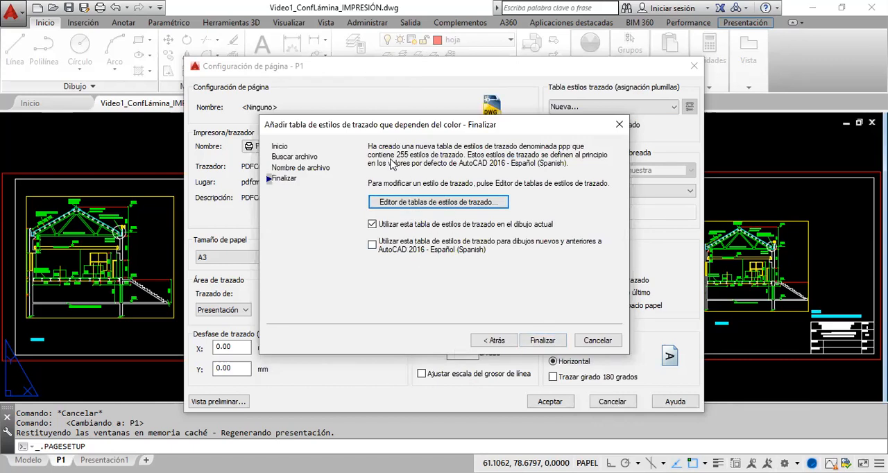
left_click(545, 341)
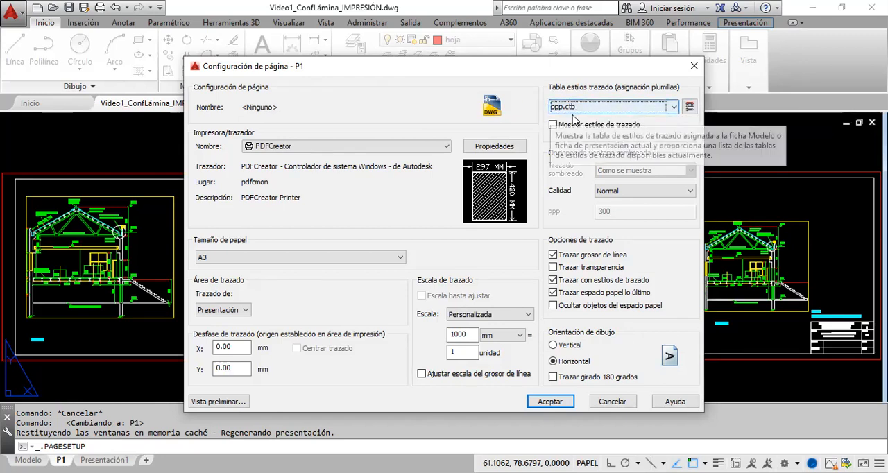
Step: Look through the plot style table list, keep ppp.ctb assigned to P1 and accept the page setup
left_click(673, 107)
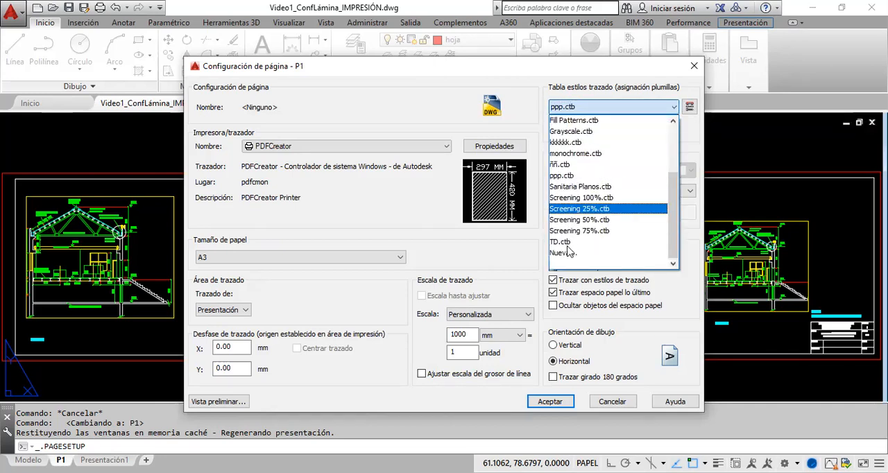
scroll(583, 208, "up", 3)
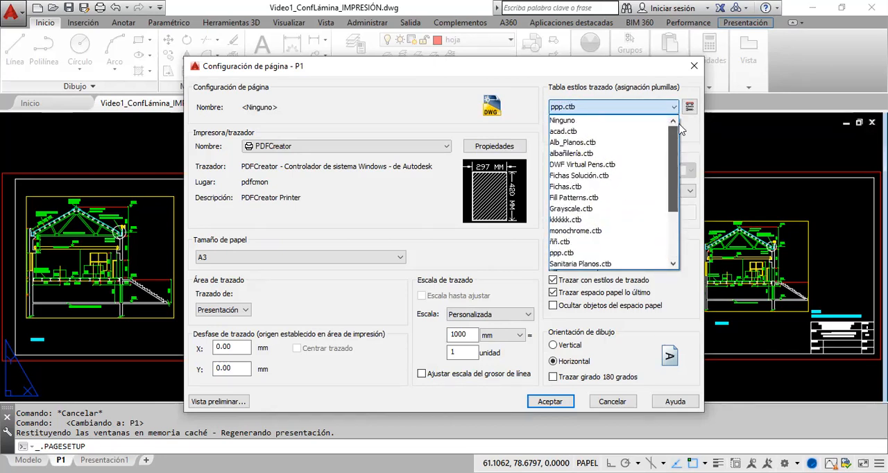
left_click(562, 108)
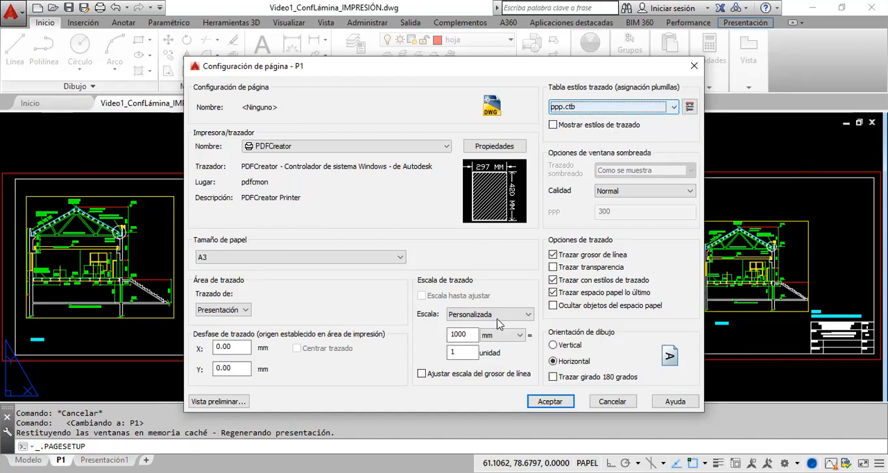
left_click(533, 401)
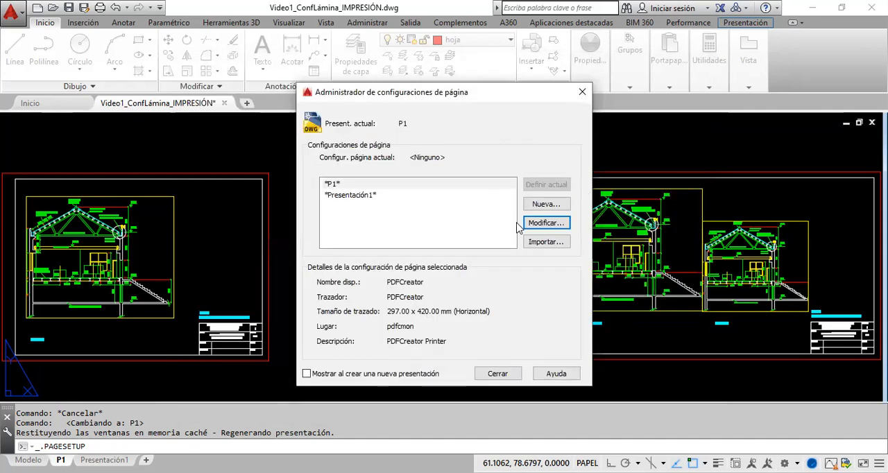
Step: Reopen the P1 layout's page setup for modification and open its assigned ppp.ctb plot style table for editing
left_click(503, 374)
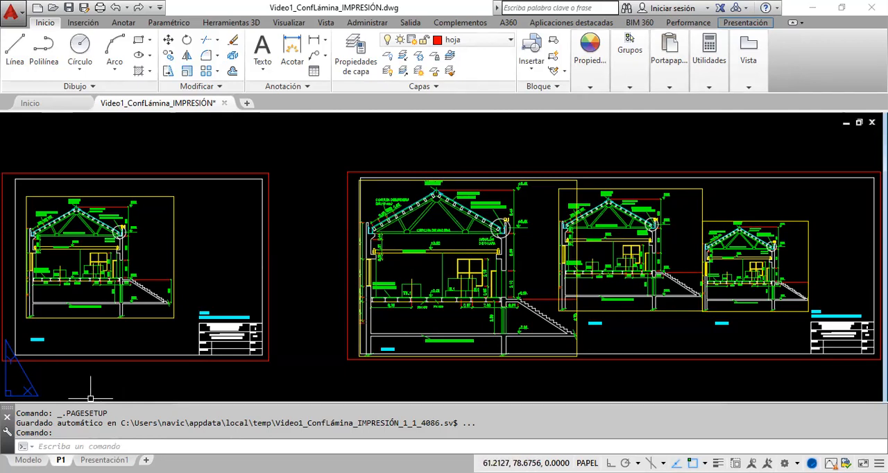
right_click(62, 460)
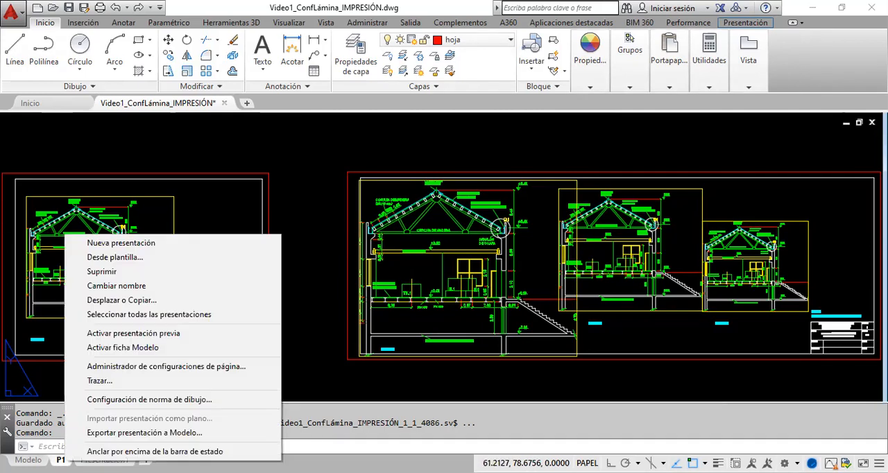
left_click(119, 368)
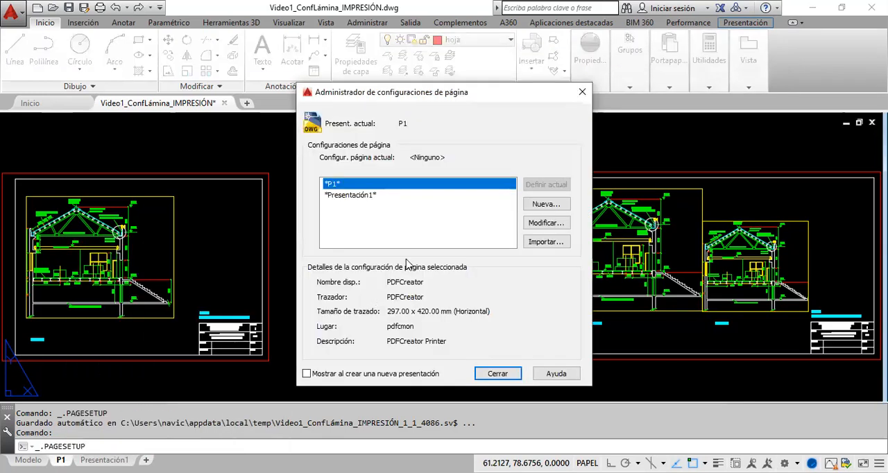
left_click(552, 224)
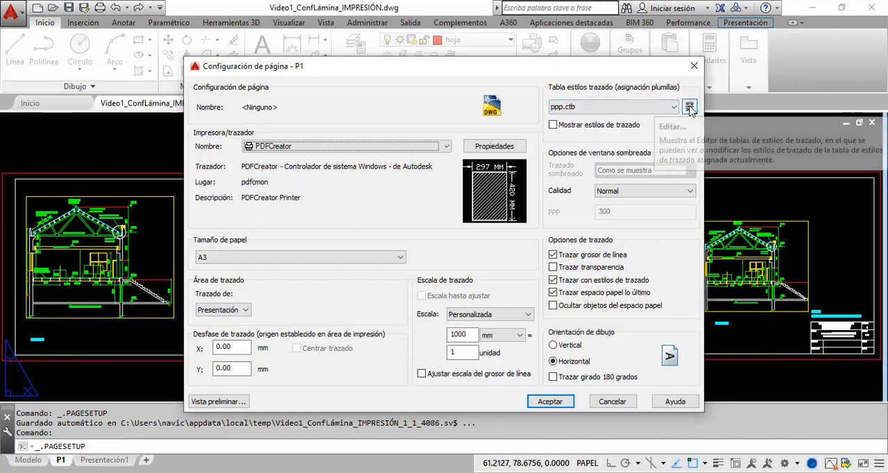
left_click(689, 107)
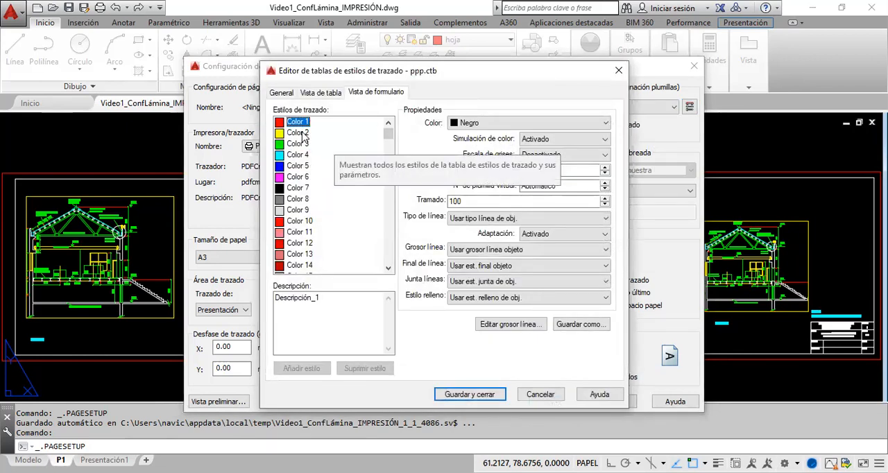
Step: Select all plot styles from Color 1 to Color 255, examine their shared properties, and close the table editor without saving
left_click_drag(389, 122, 379, 272)
scroll(378, 273, "down", 5)
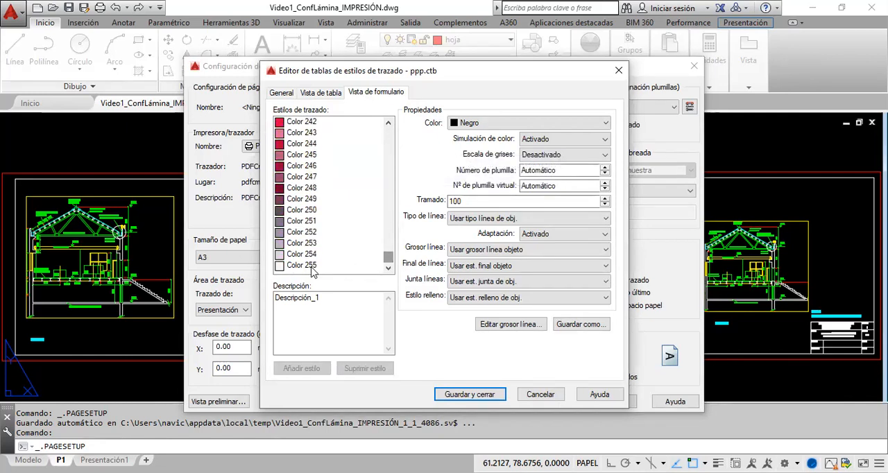
left_click(311, 268, "shift")
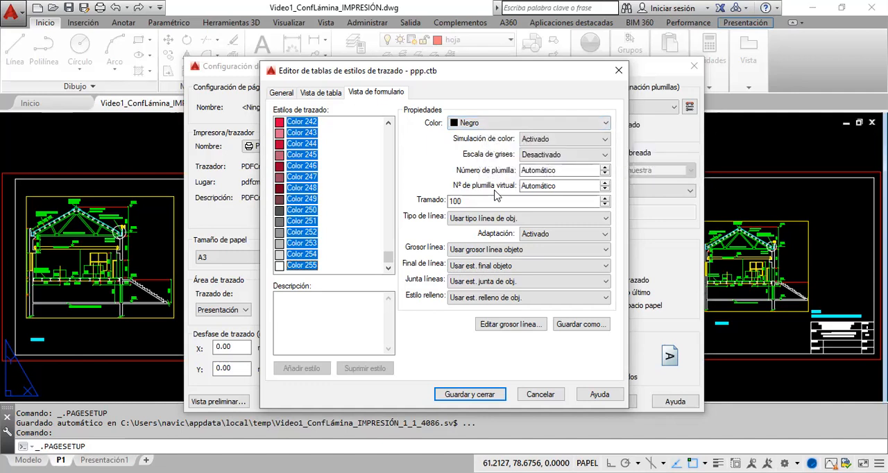
left_click(558, 249)
left_click(618, 71)
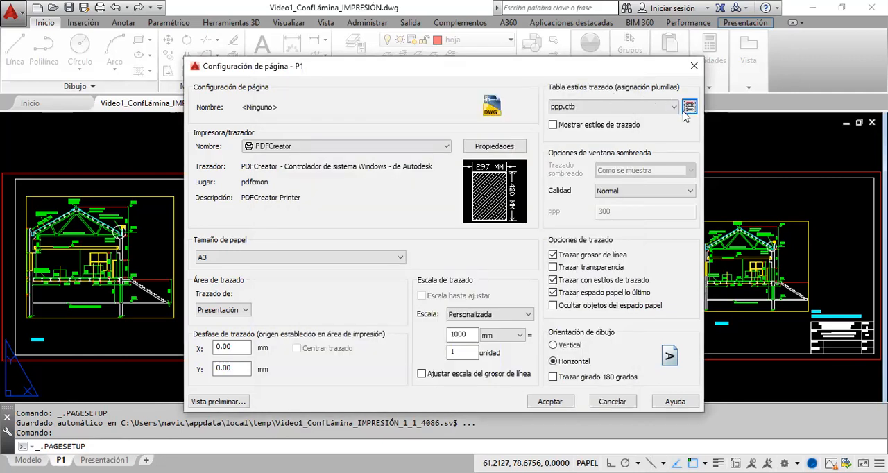
Step: Reopen the ppp.ctb plot style table, examine its general file information and path, and save and close it
left_click(689, 106)
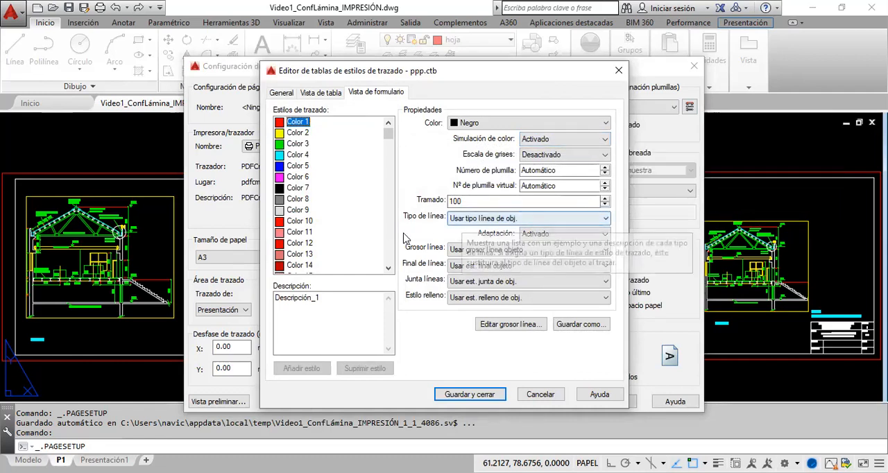
left_click(283, 95)
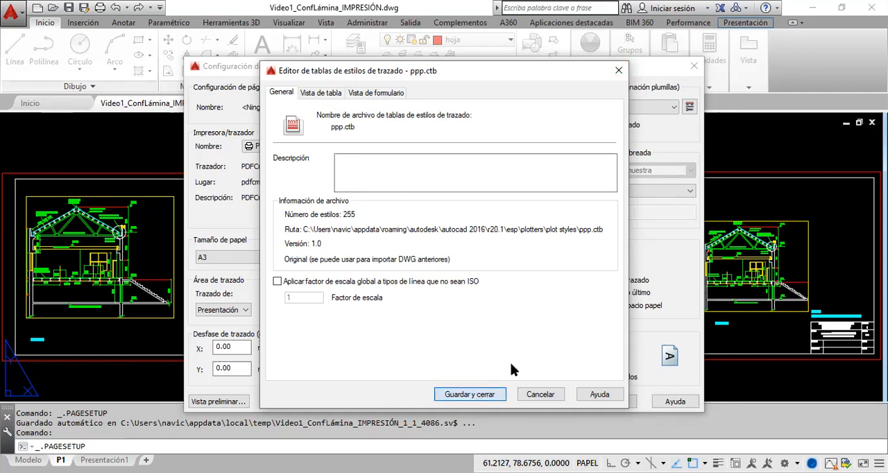
left_click(484, 393)
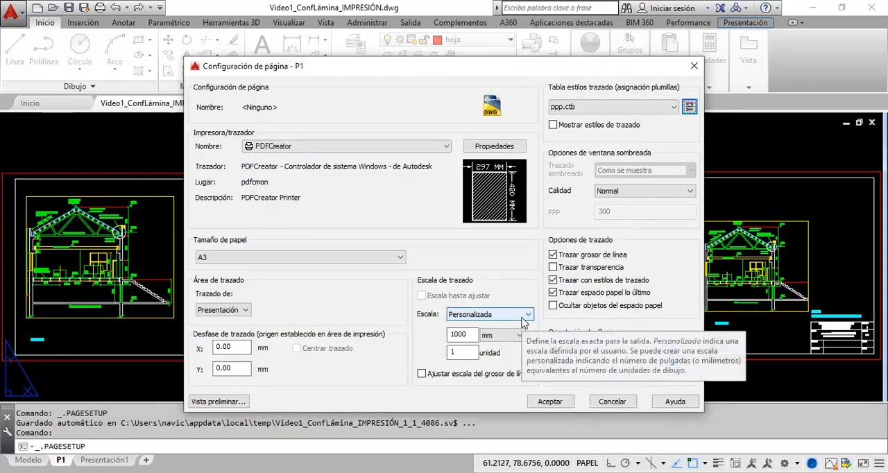
Step: Look through the available plot style tables, keeping ppp.ctb assigned, and leave P1's page setup for model space
left_click(673, 107)
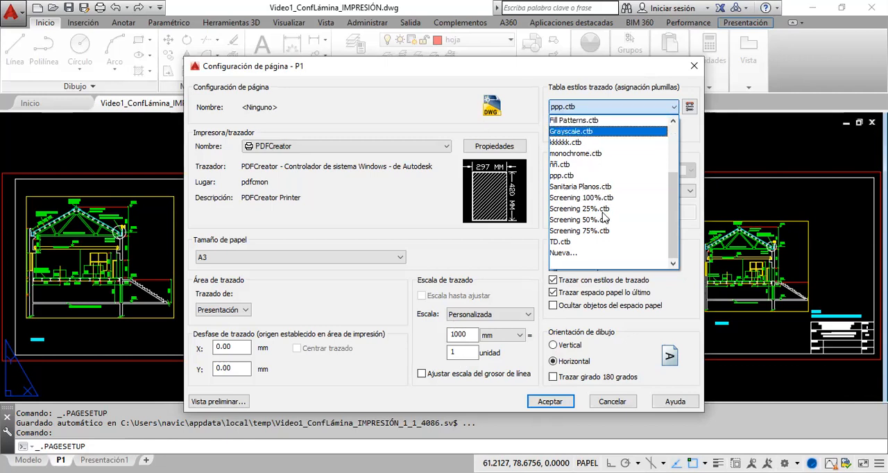
left_click(605, 108)
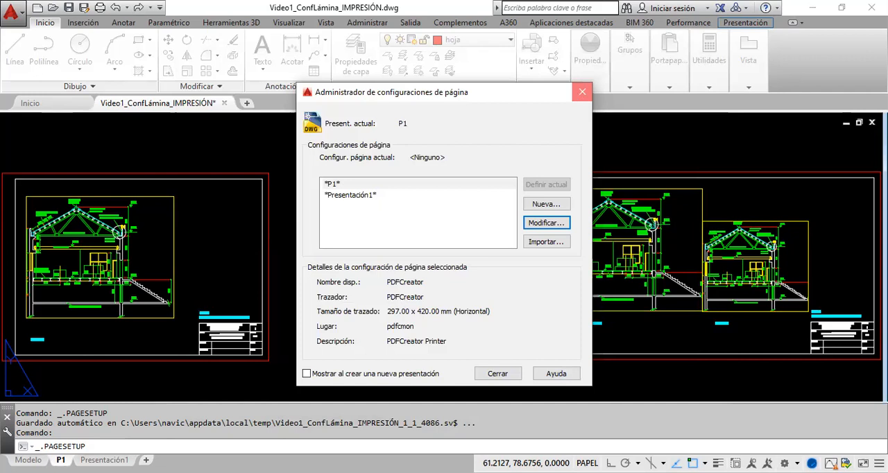
left_click(582, 93)
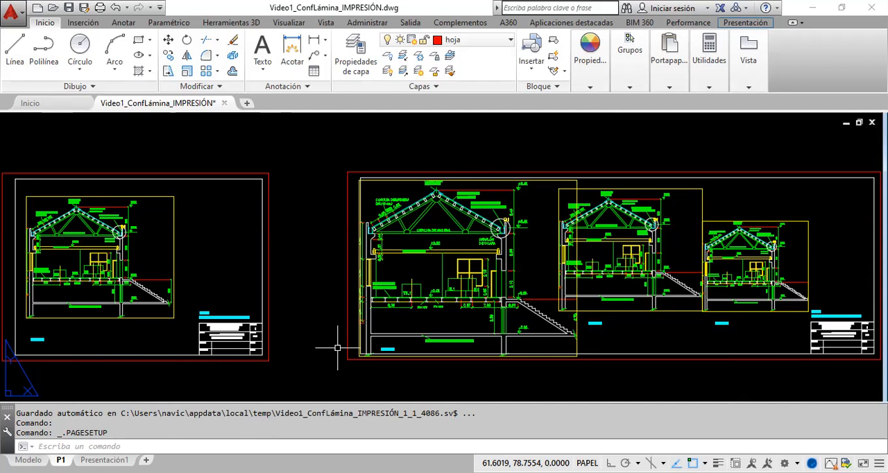
left_click(28, 460)
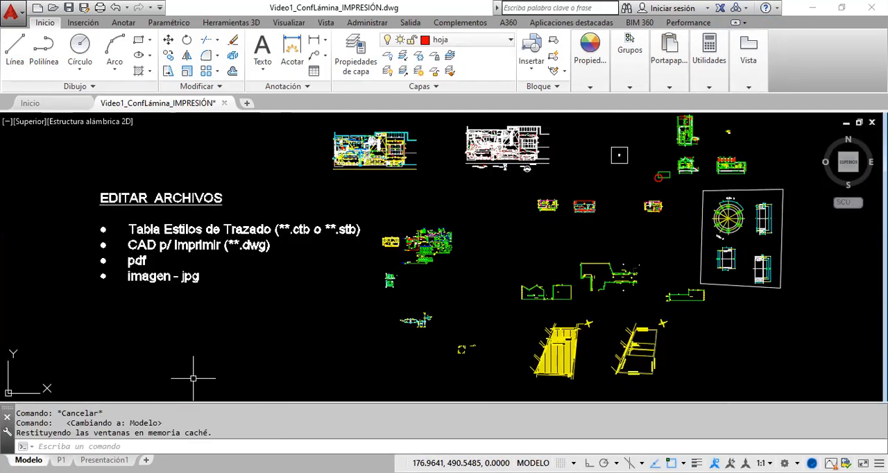
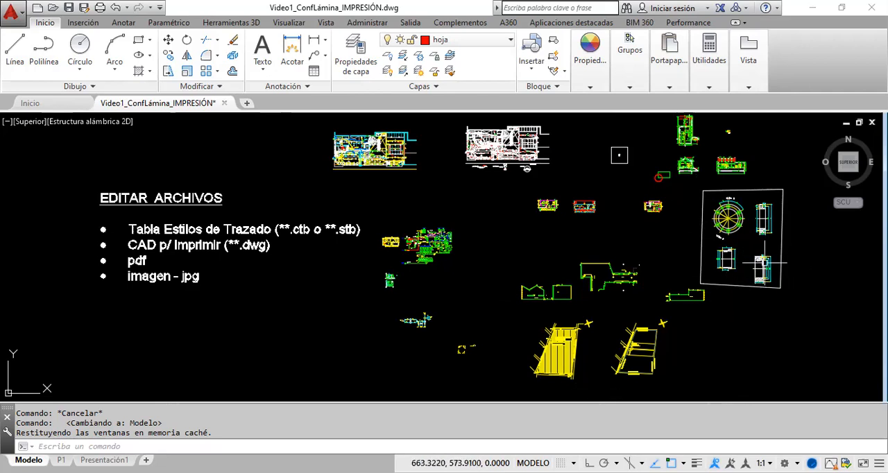
mouse_move(767, 287)
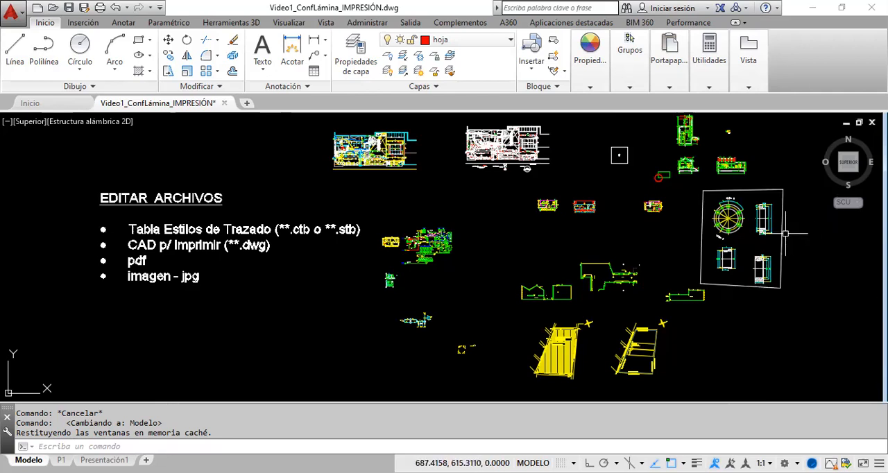
scroll(748, 222, "up", 6)
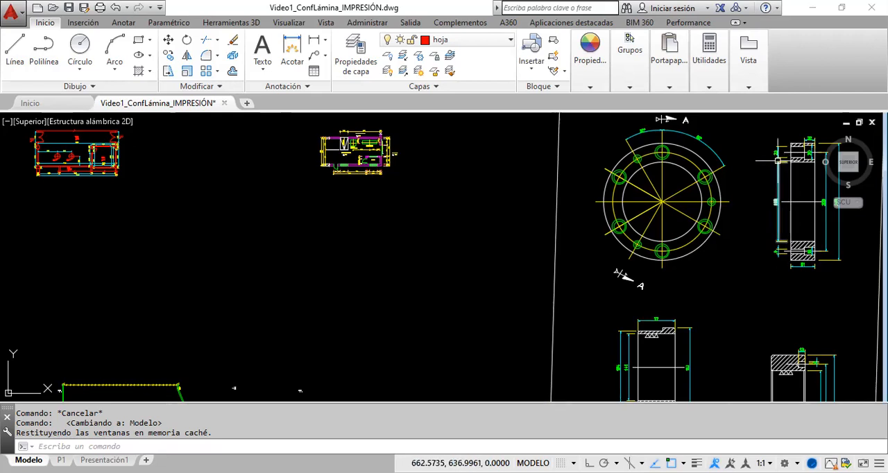
scroll(771, 250, "down", 3)
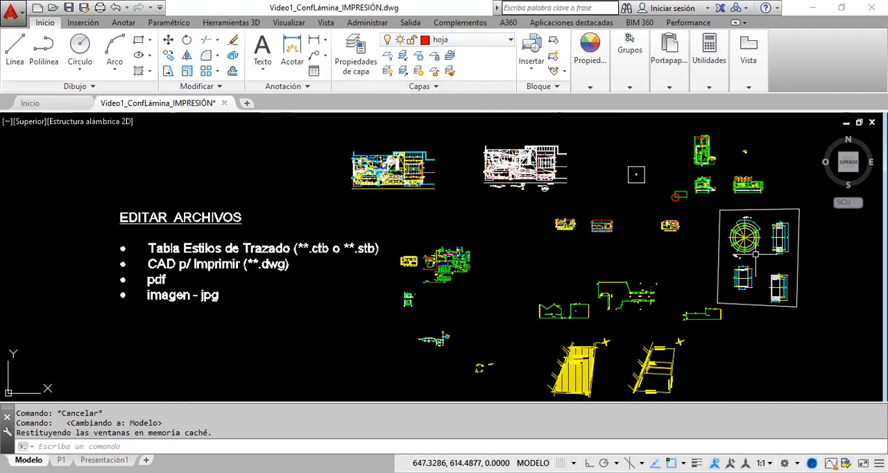
mouse_move(741, 269)
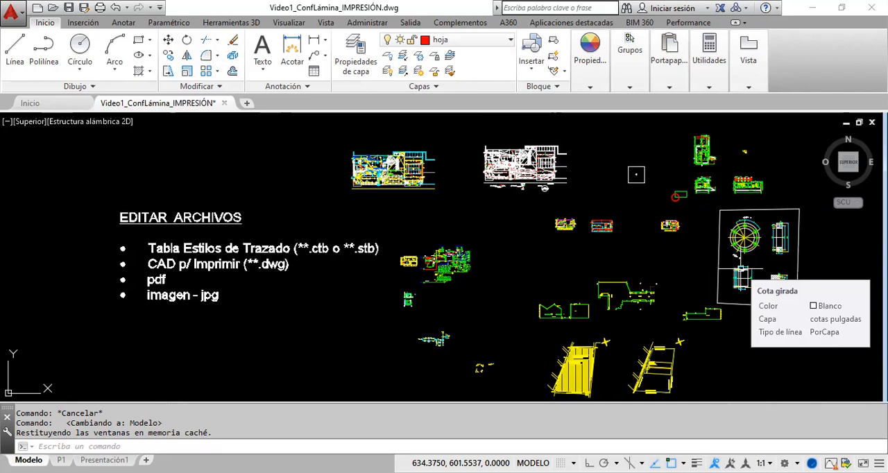